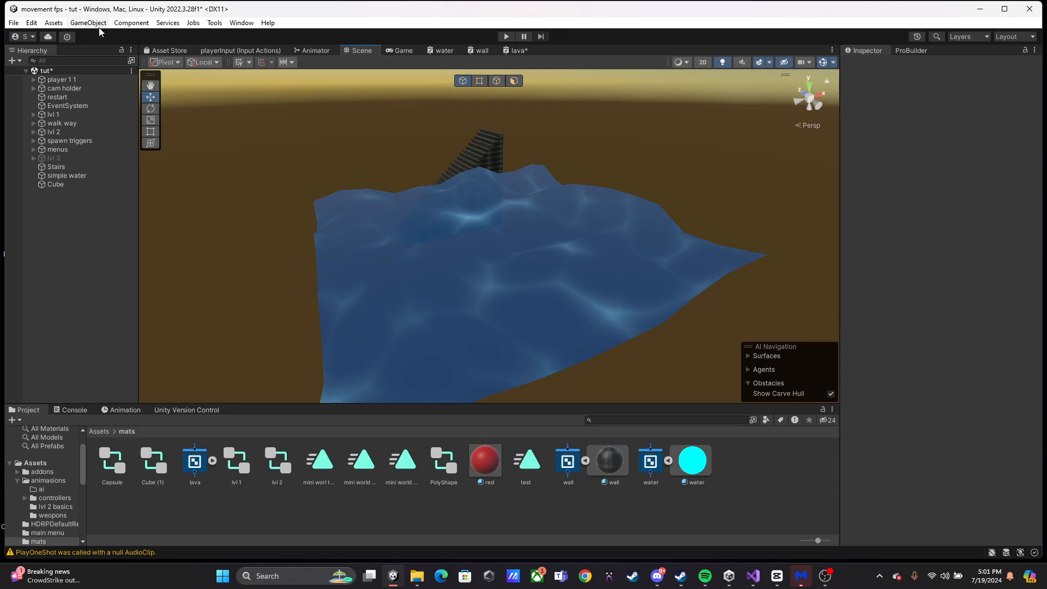
Look up Universal RP in the Package Manager's Unity Registry by searching for "rend", and check its details.
left_click(235, 24)
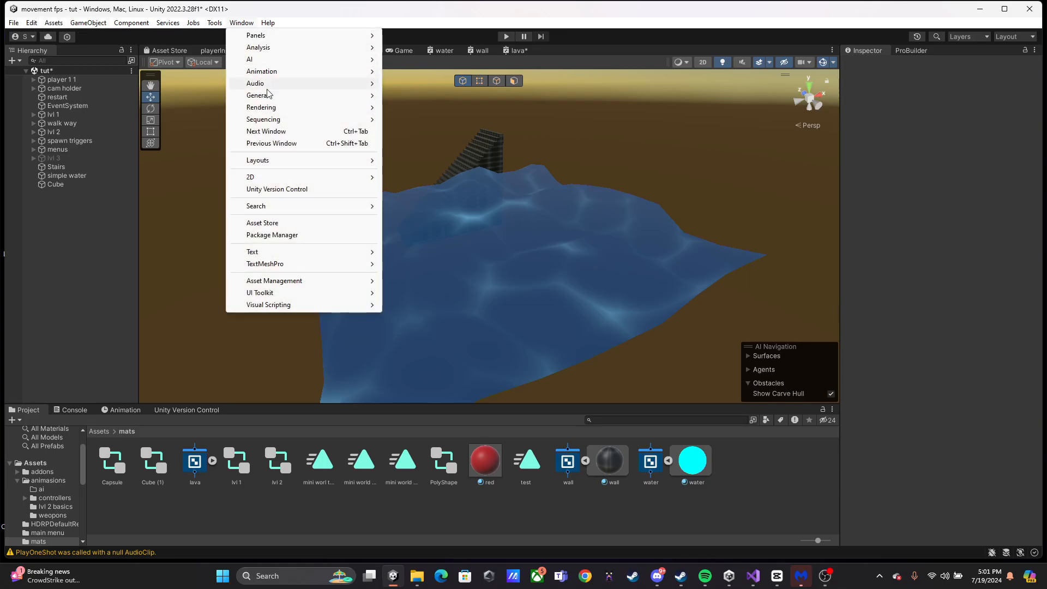
left_click(293, 235)
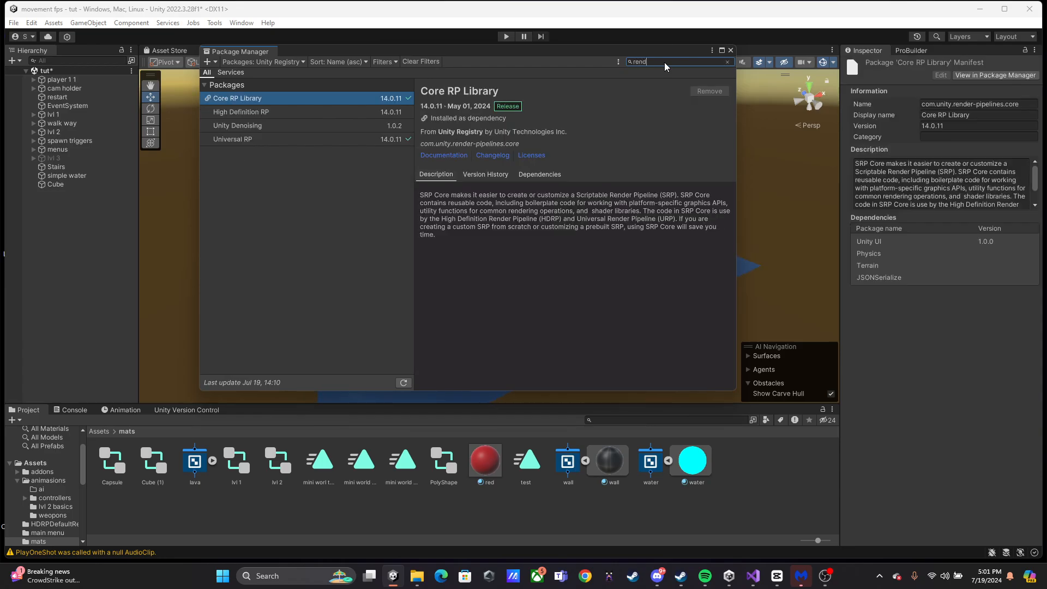
left_click(306, 141)
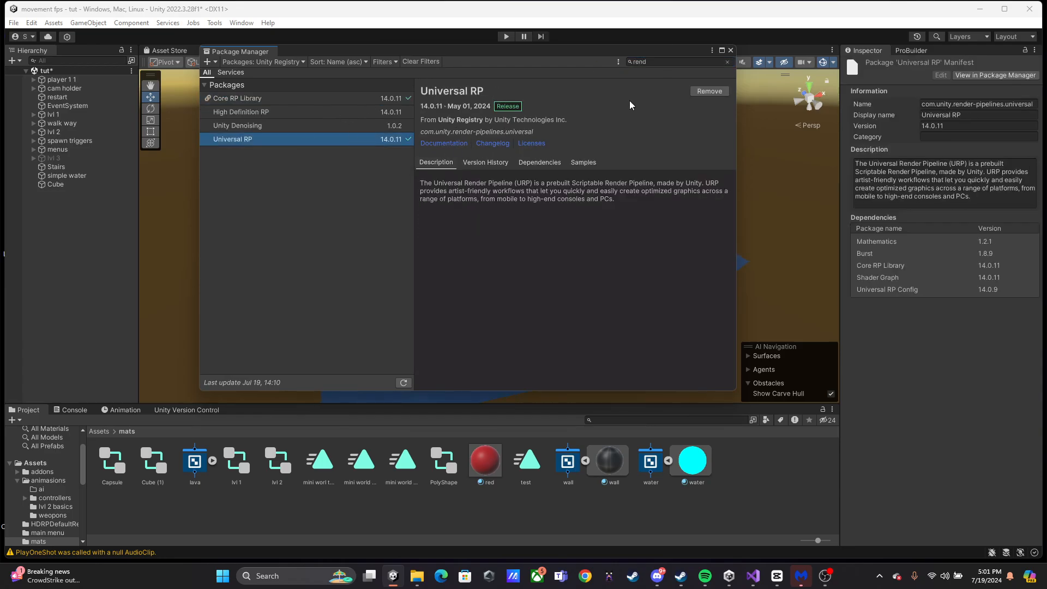
left_click(731, 50)
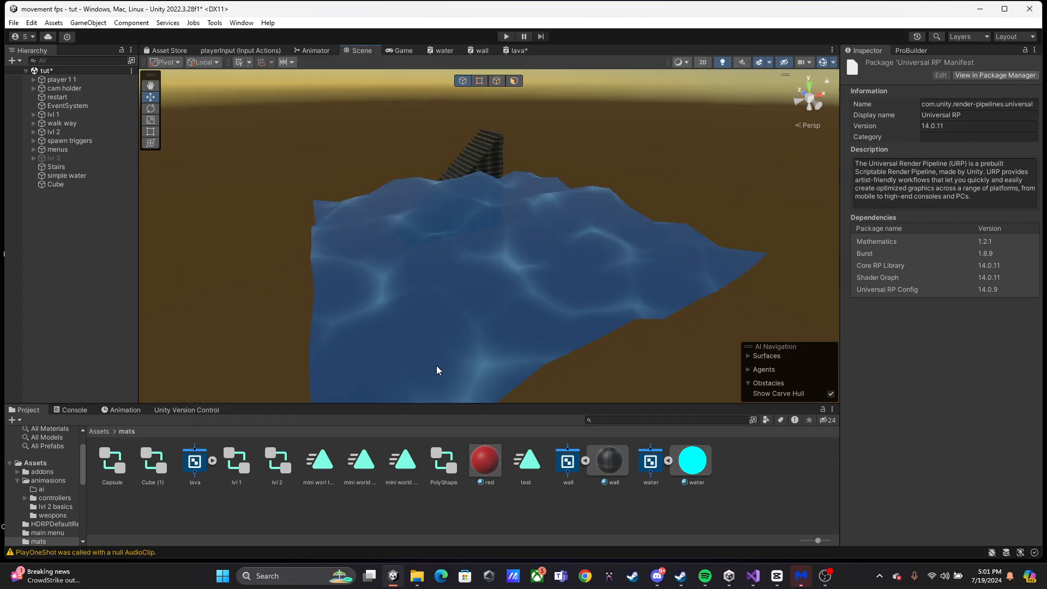
Find the create option URP Asset (with Universal Renderer) for the Assets folder and inspect the existing Universal Render Pipeline assets.
left_click(36, 463)
right_click(739, 517)
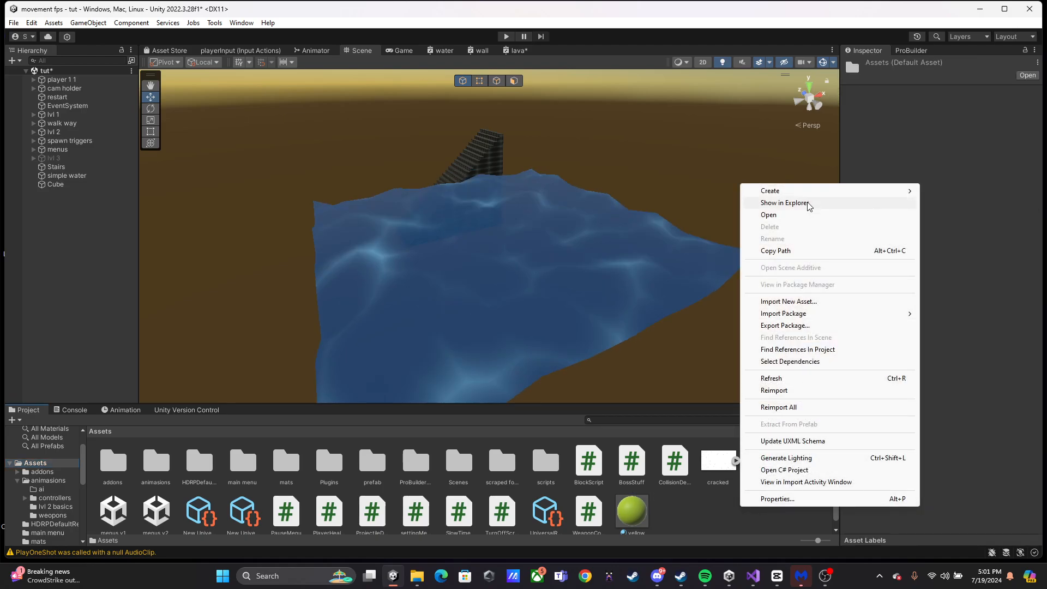
mouse_move(795, 191)
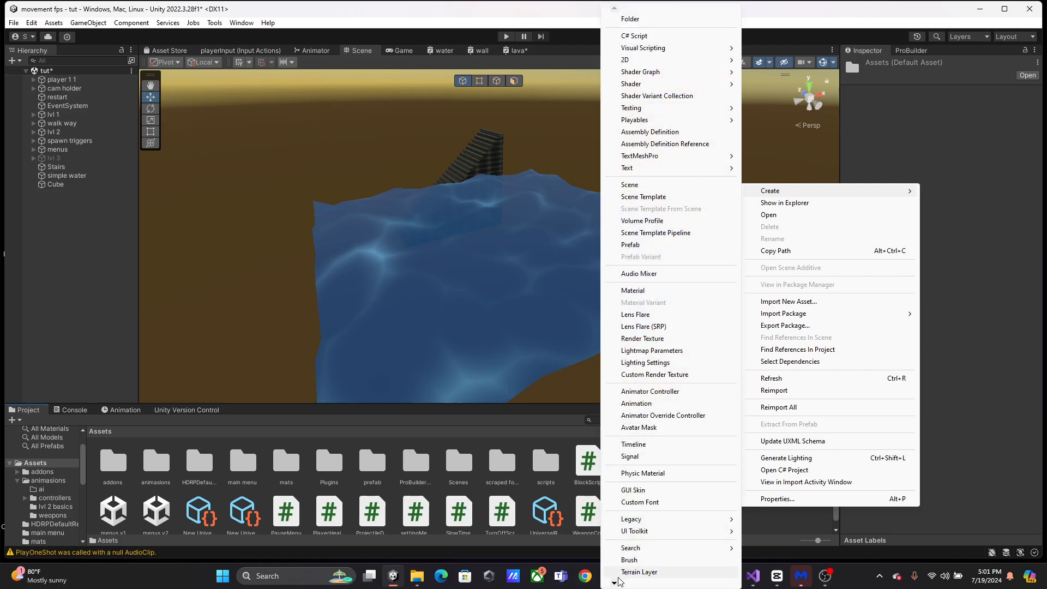
mouse_move(614, 583)
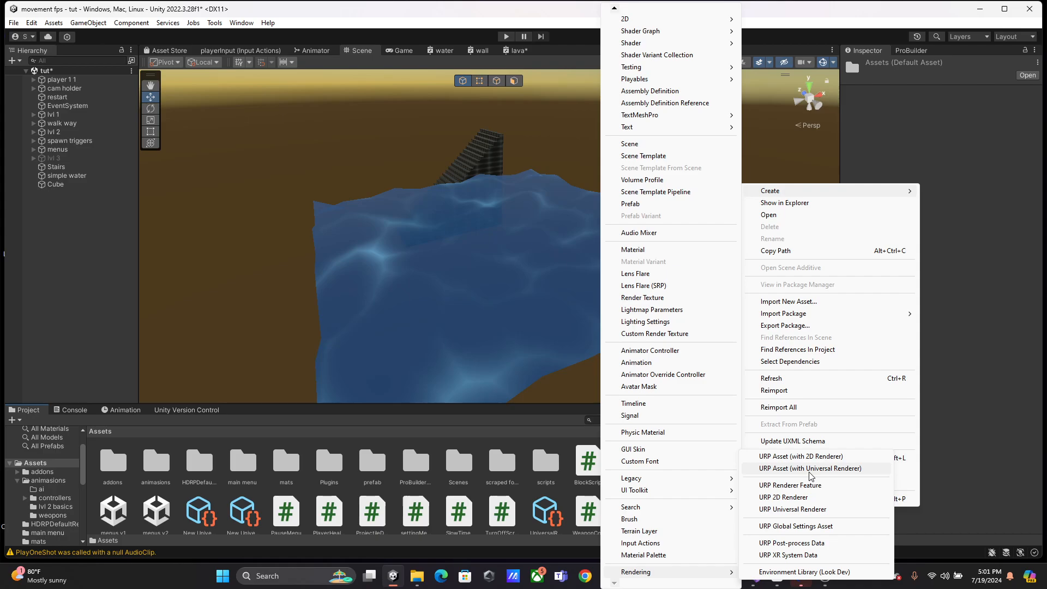
left_click(372, 511)
left_click(198, 511)
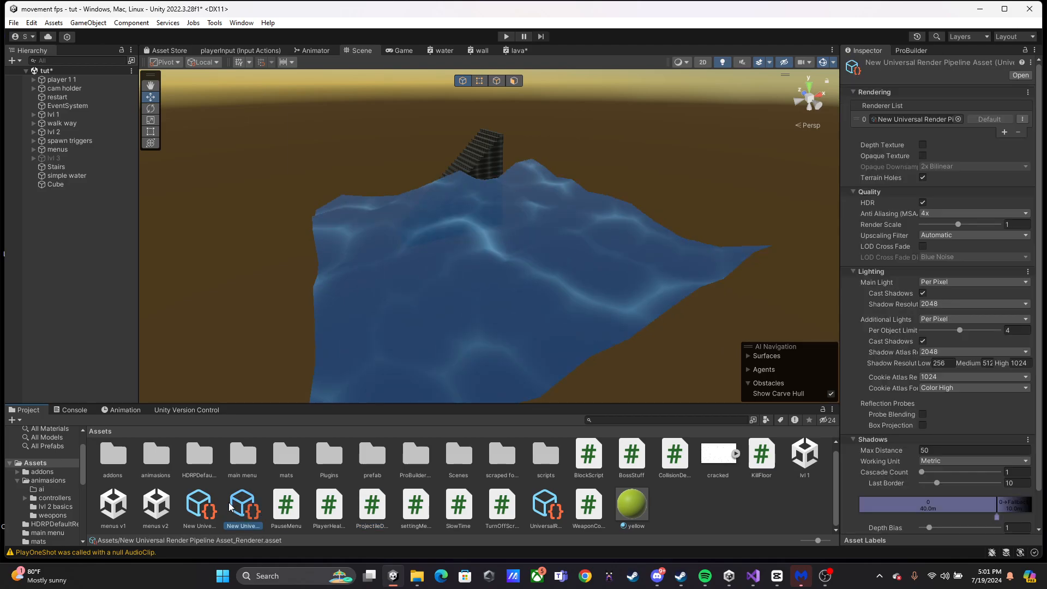
Check which asset is assigned under Scriptable Render Pipeline Settings in the project's Graphics settings.
left_click(12, 23)
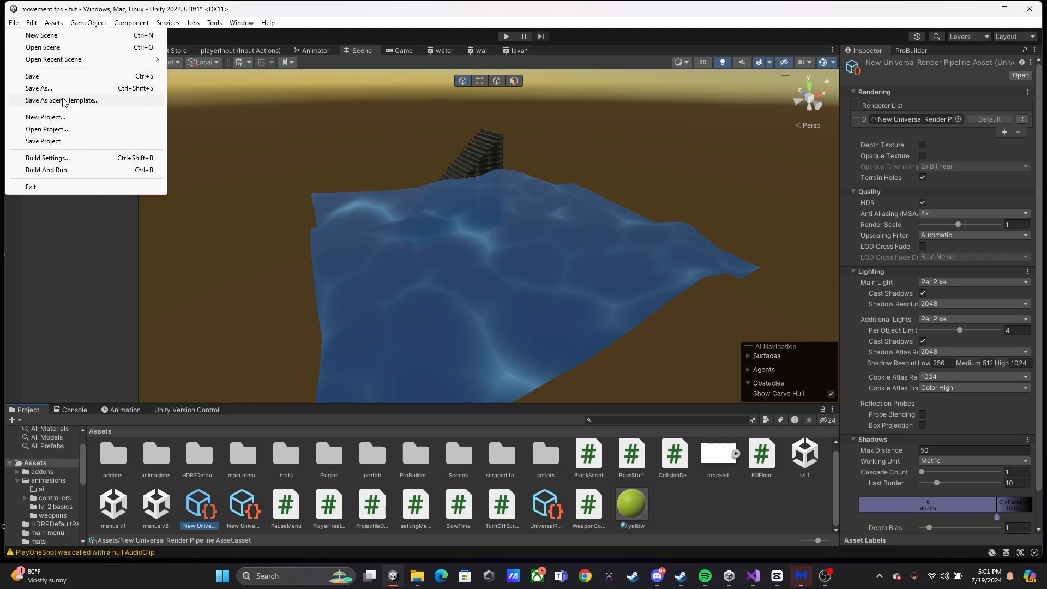
mouse_move(25, 26)
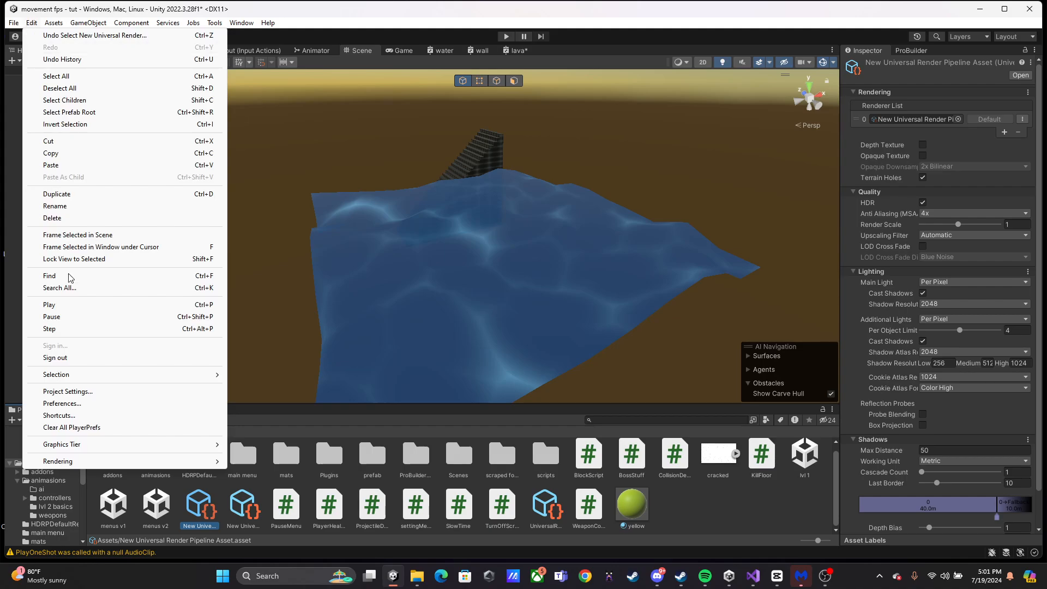
left_click(82, 392)
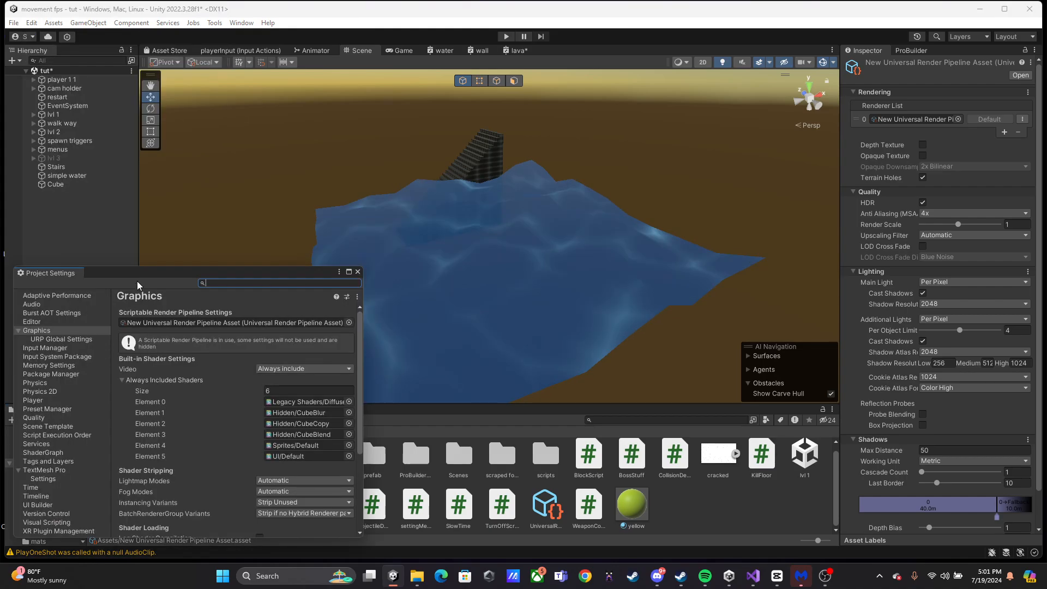
left_click_drag(137, 282, 151, 220)
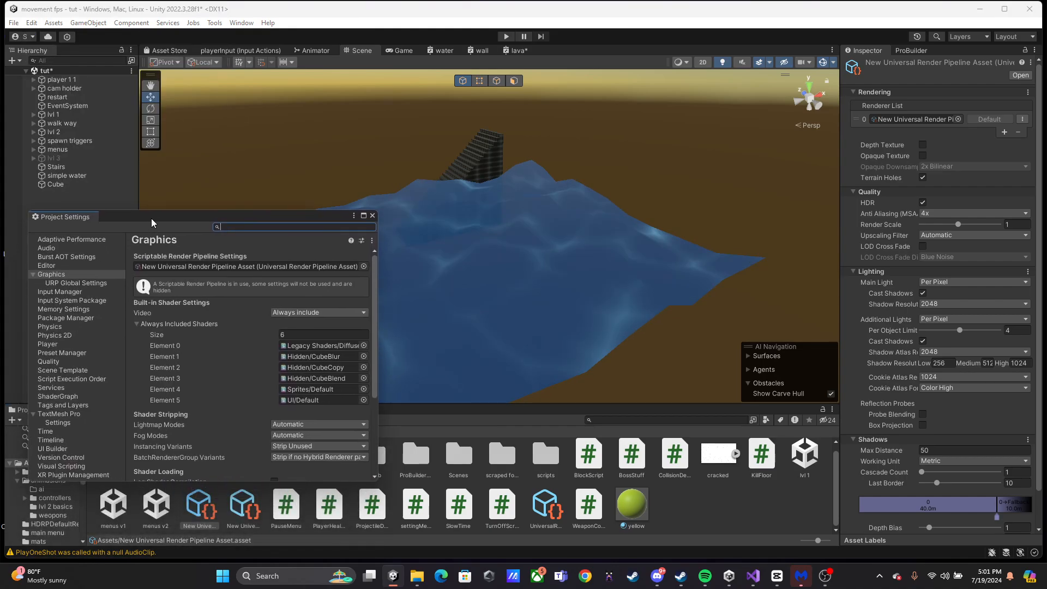
left_click(363, 267)
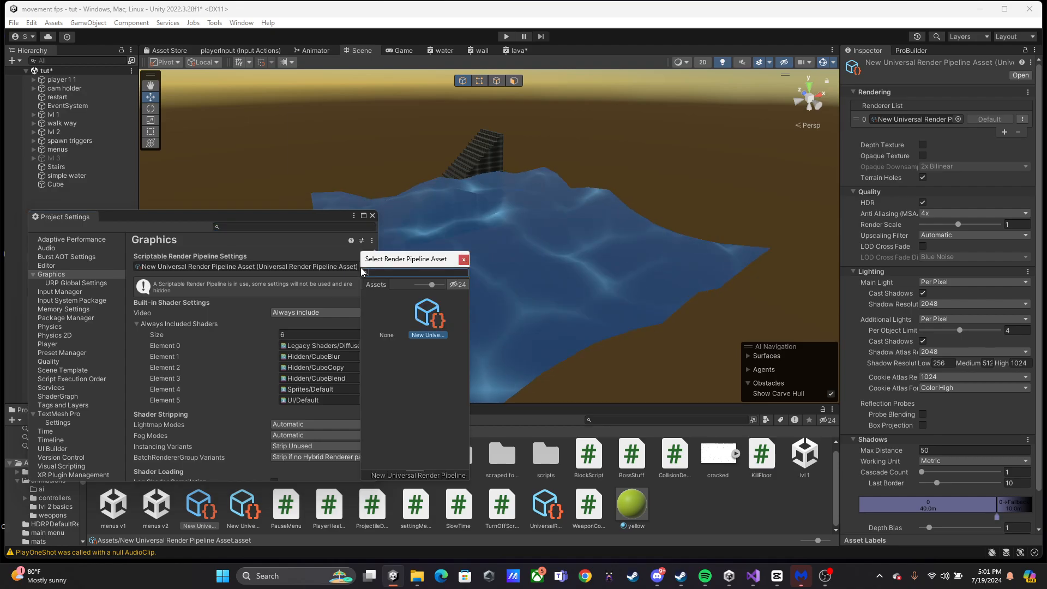
left_click(461, 261)
left_click(371, 216)
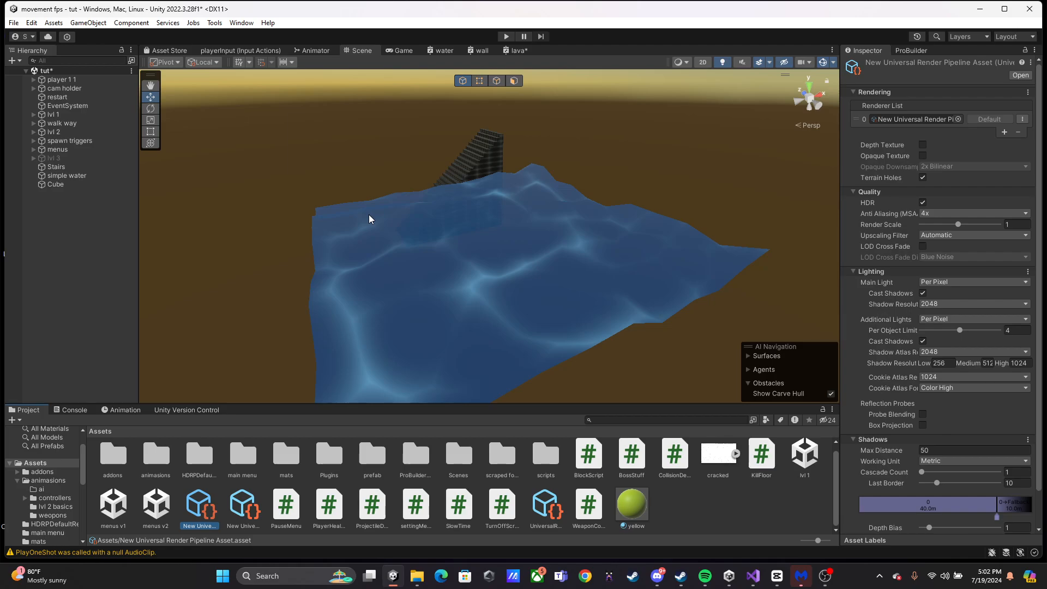
Inspect the yellow material and find the create option for a URP Lit Shader Graph in the Assets folder.
left_click(640, 508)
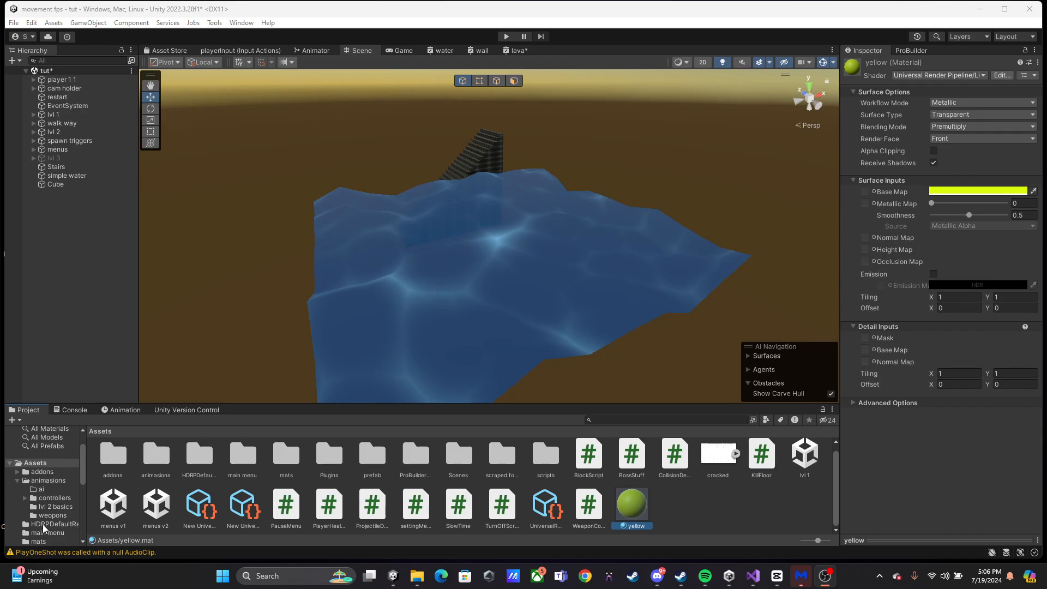
right_click(692, 495)
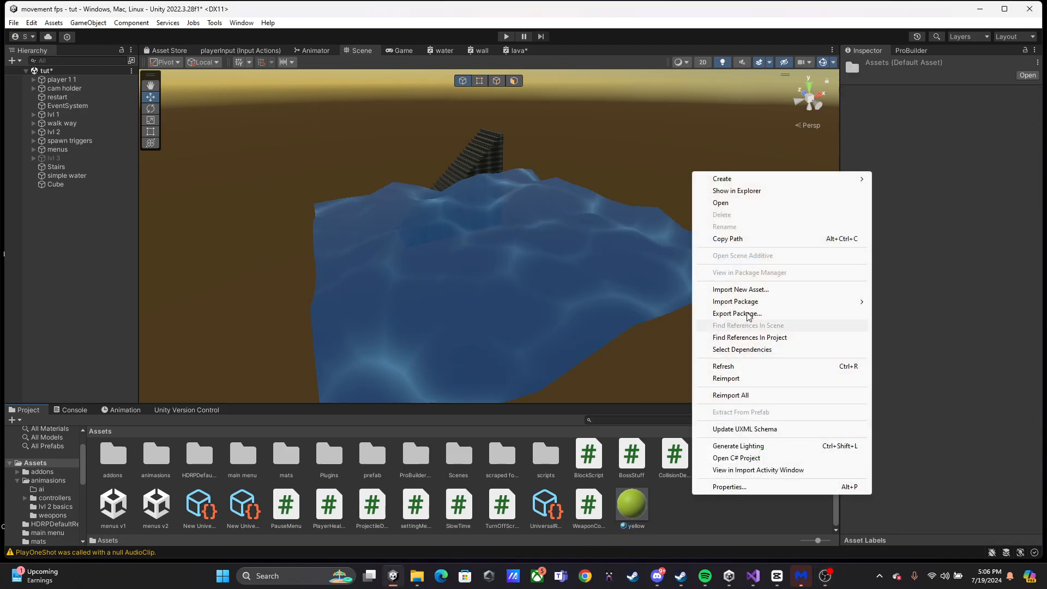
mouse_move(740, 180)
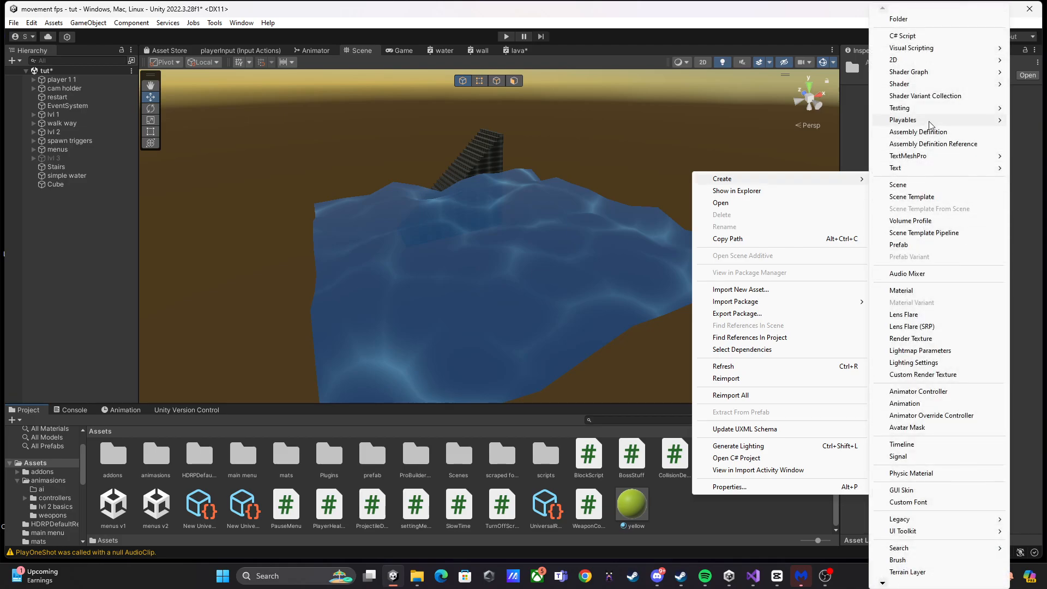
mouse_move(934, 83)
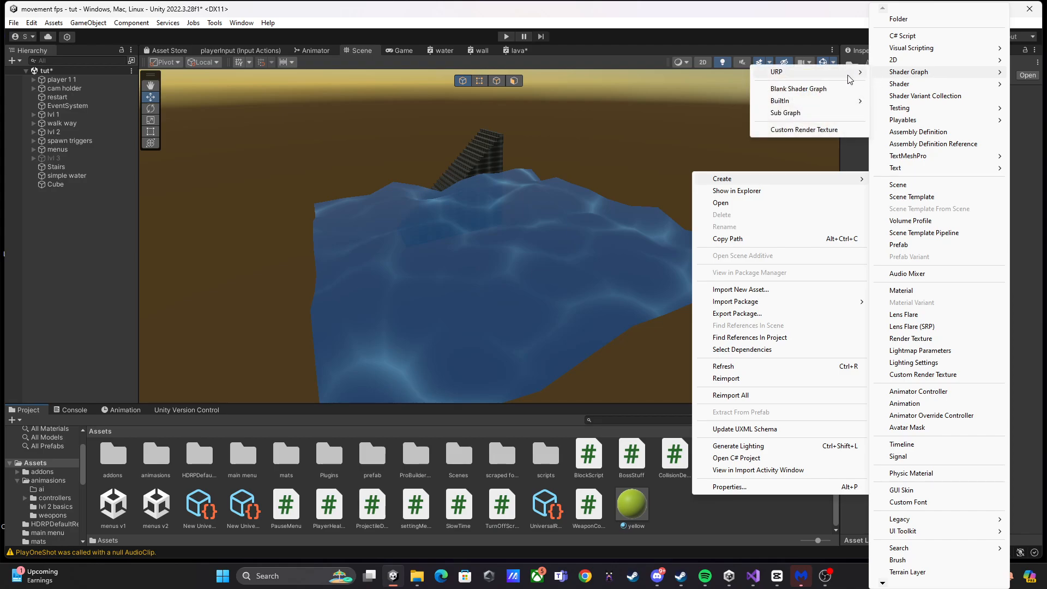
mouse_move(849, 77)
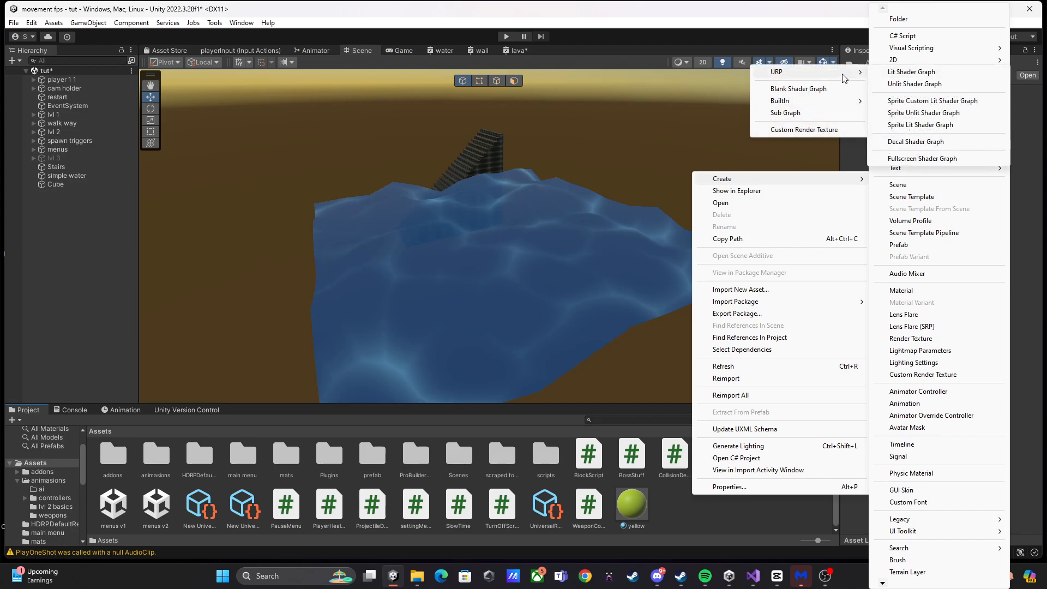
left_click(921, 73)
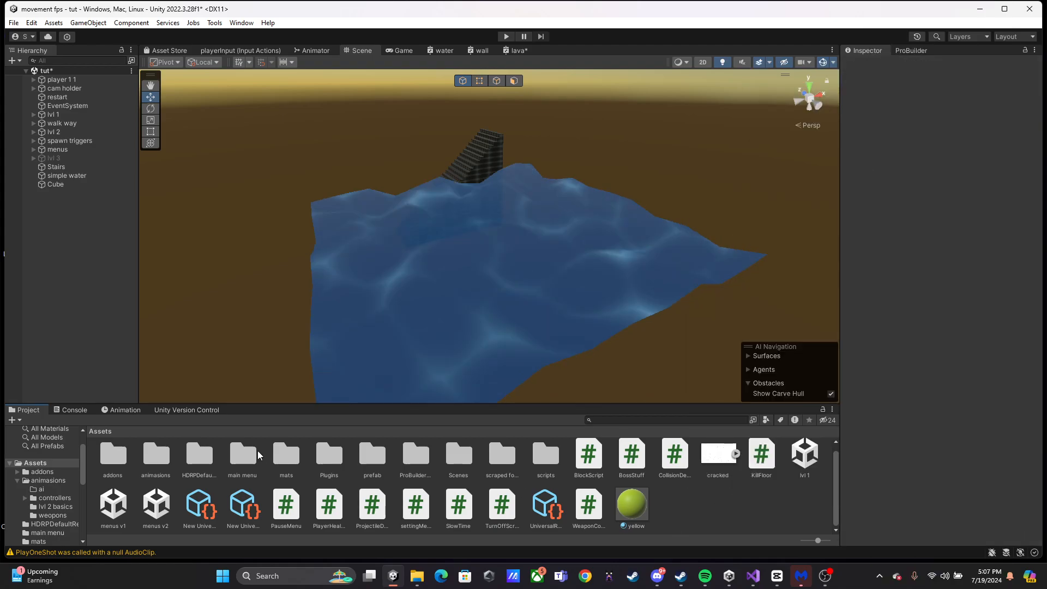
Open the water shader graph from the mats folder for editing.
double_click(286, 458)
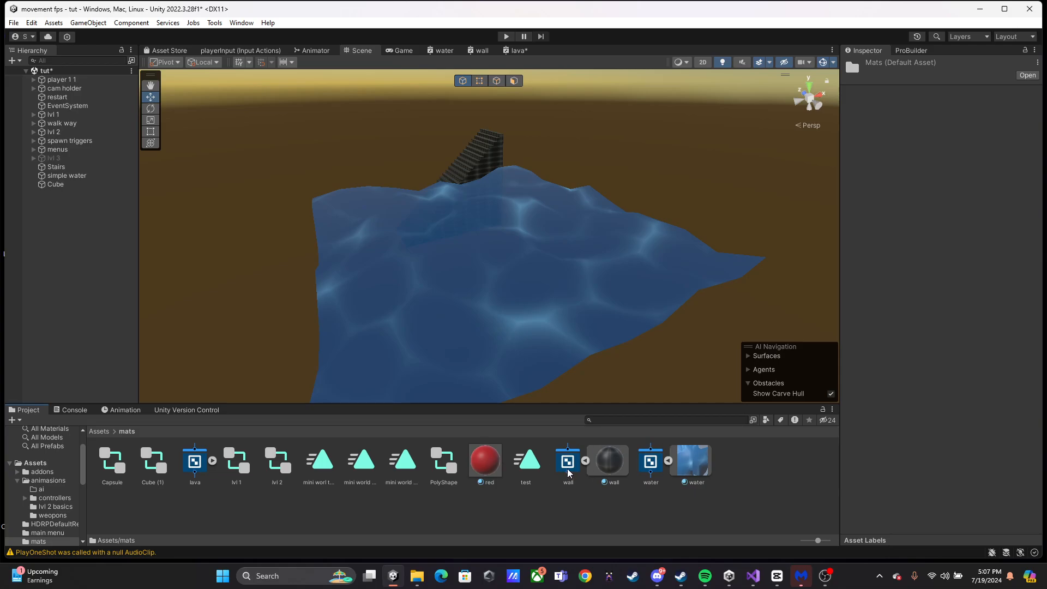
left_click(651, 462)
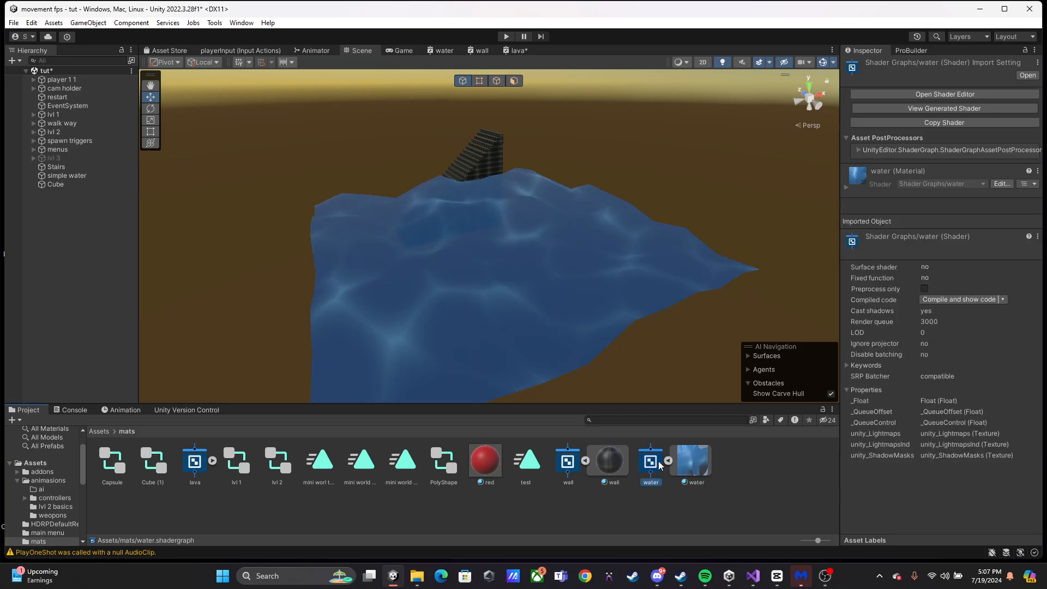
left_click(688, 465)
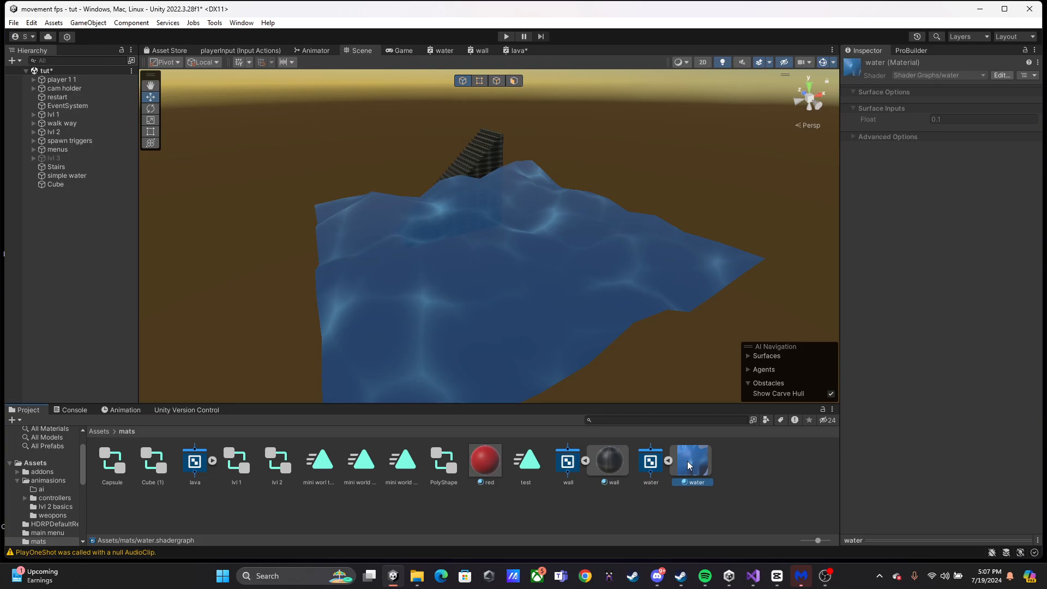
double_click(688, 465)
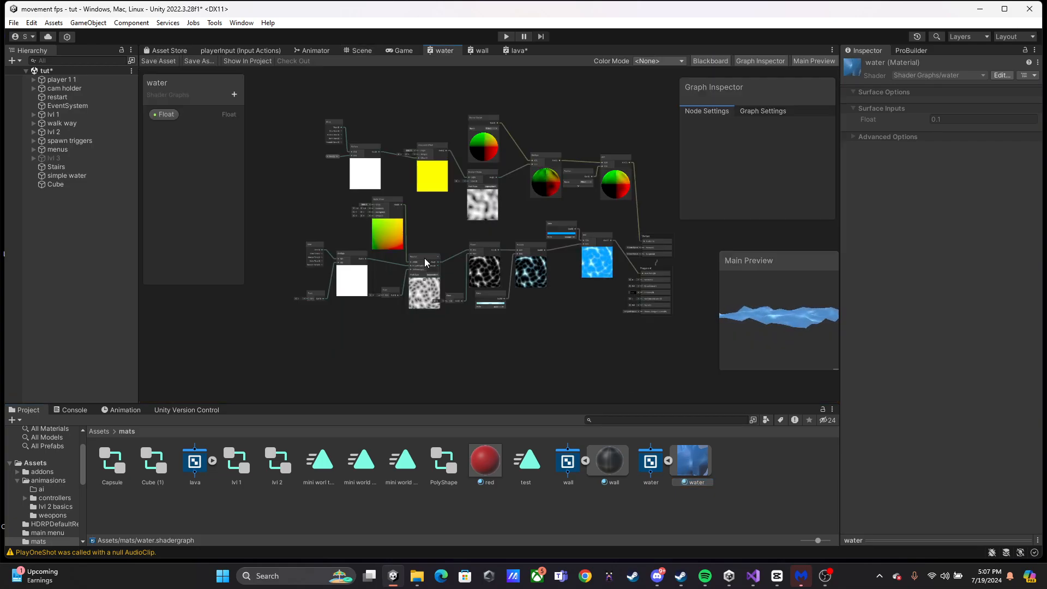
Review the water graph's Vertex and Fragment blocks and its Graph Settings for Surface Type and Blending Mode.
scroll(554, 315, "up", 6)
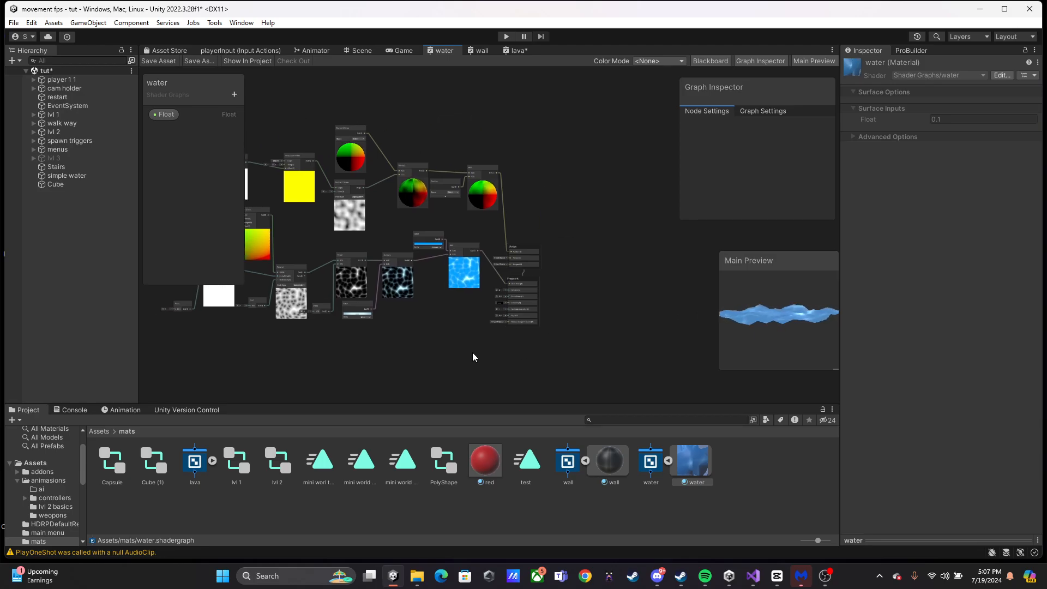
scroll(513, 275, "up", 3)
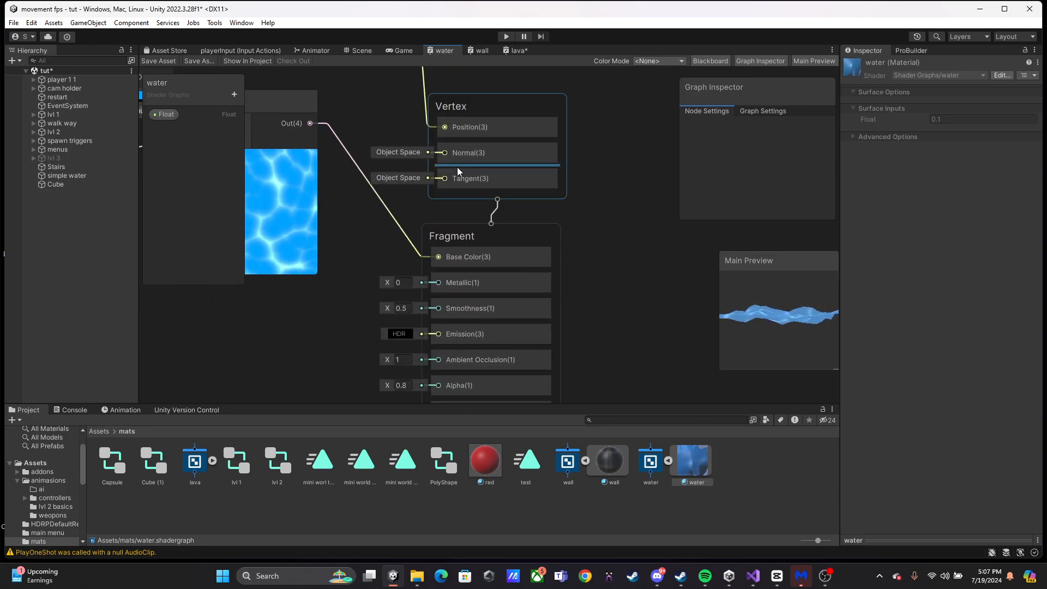
left_click(764, 111)
scroll(764, 135, "down", 5)
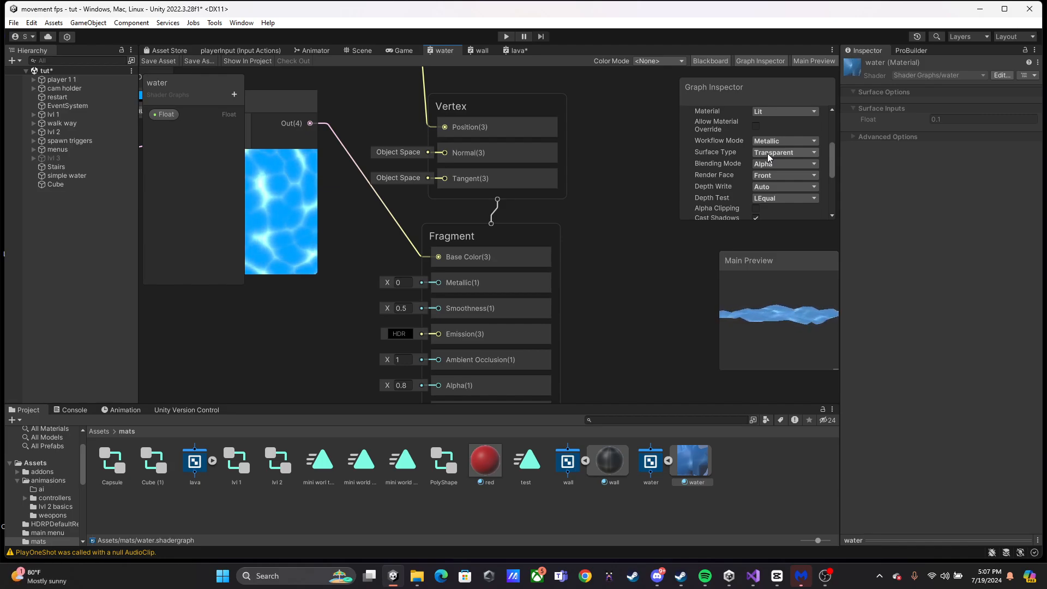
Examine the Time, Float and Multiply nodes that feed the Voronoi node in the water graph.
middle_click_drag(327, 273, 729, 281)
middle_click_drag(268, 276, 718, 284)
middle_click_drag(325, 283, 654, 260)
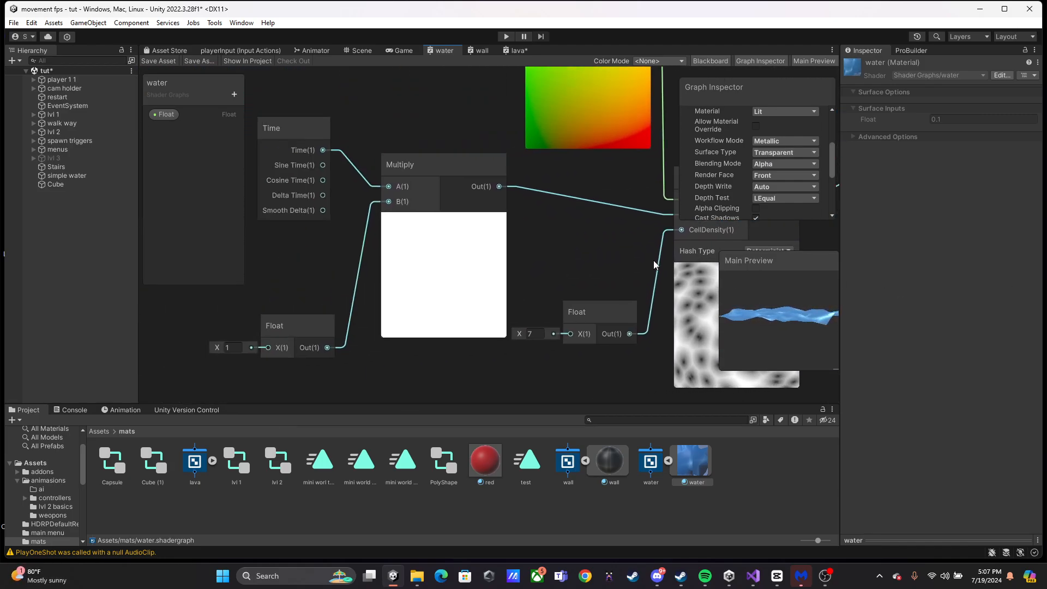
mouse_move(469, 270)
middle_mouse_down()
mouse_move(538, 273)
mouse_move(456, 285)
middle_mouse_up()
scroll(455, 285, "down", 3)
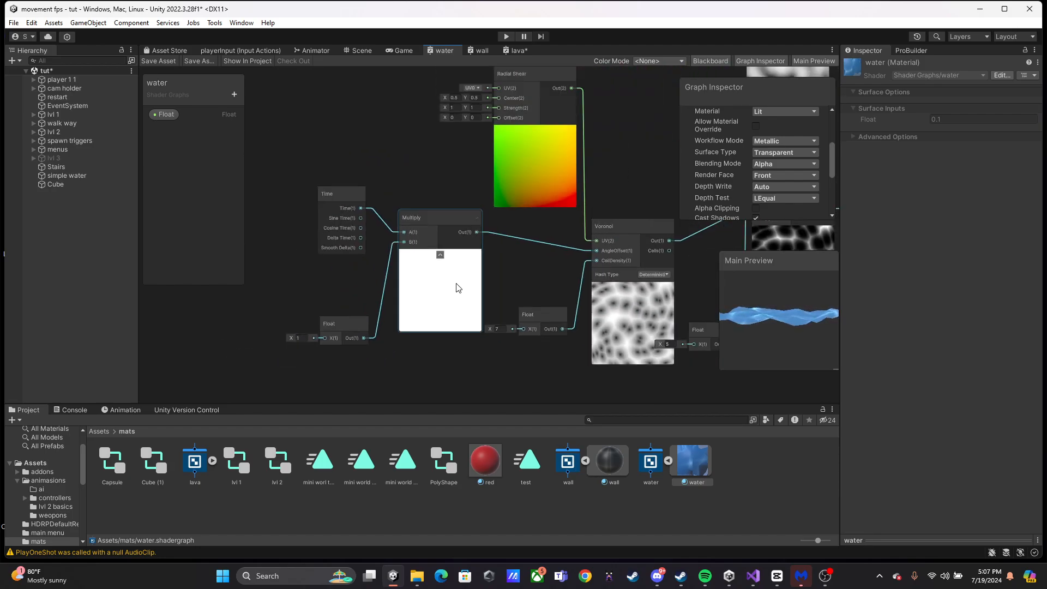
middle_click_drag(516, 273, 493, 231)
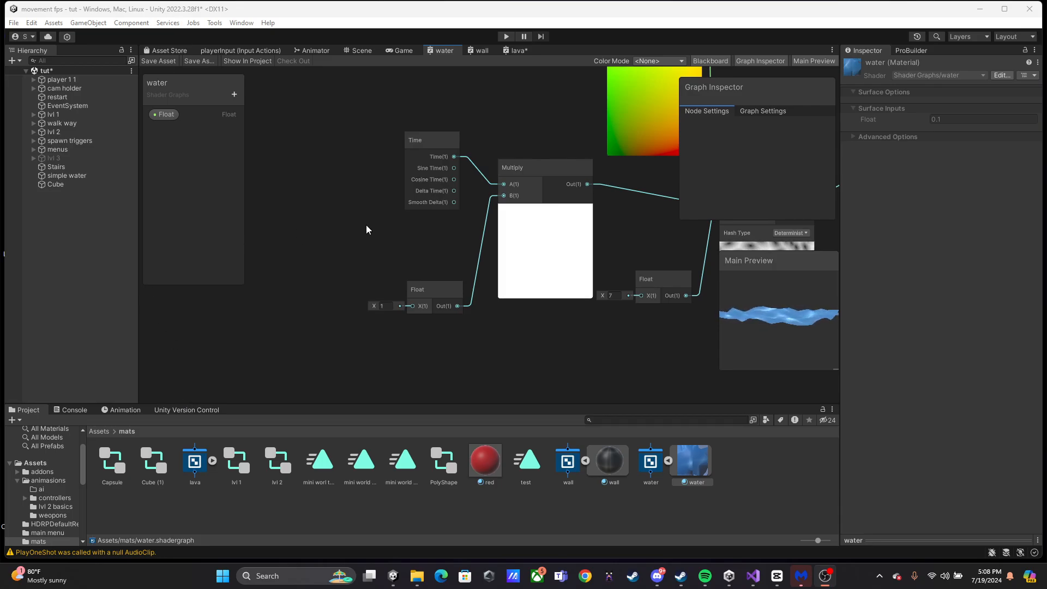
scroll(441, 247, "down", 5)
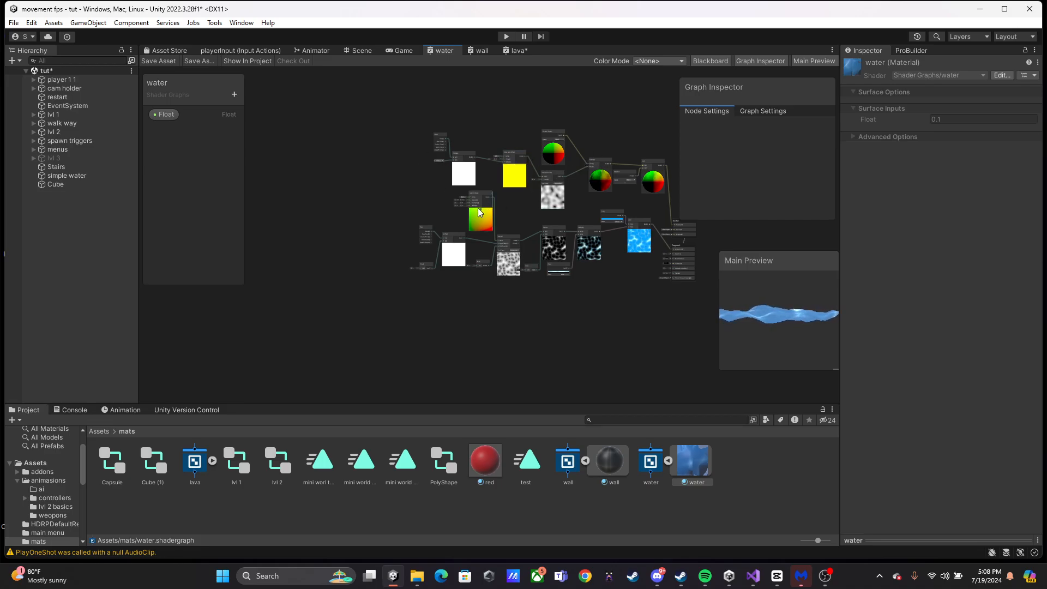
scroll(424, 244, "up", 2)
scroll(424, 244, "up", 5)
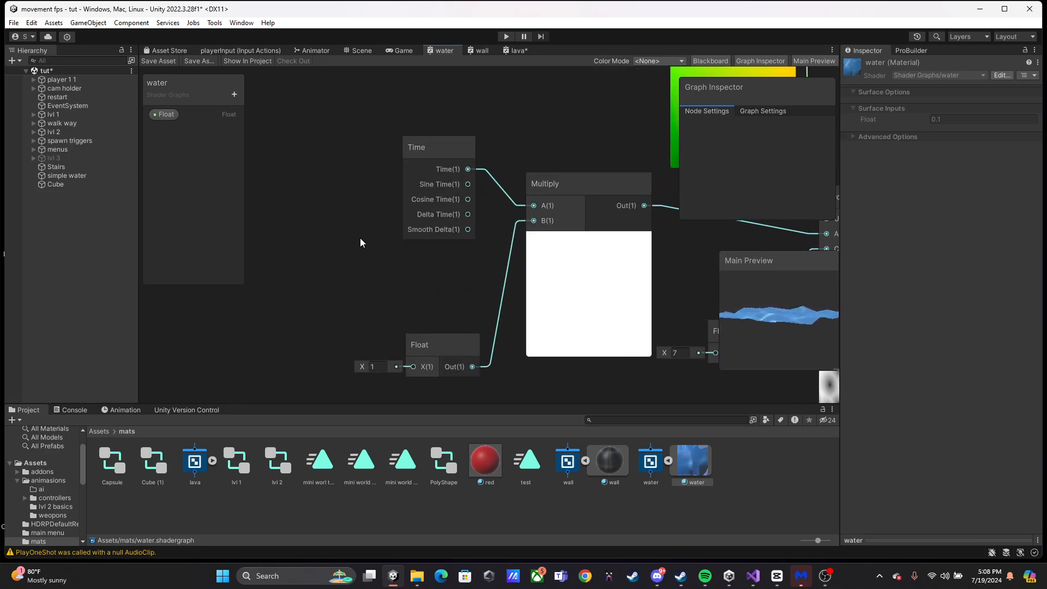
key("space")
type("time")
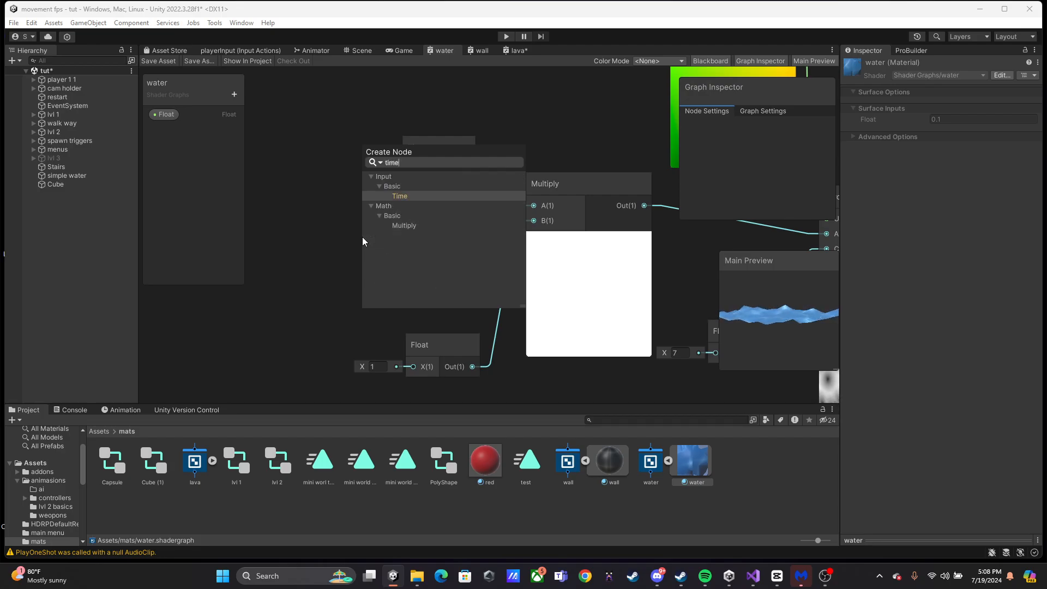
left_click(339, 185)
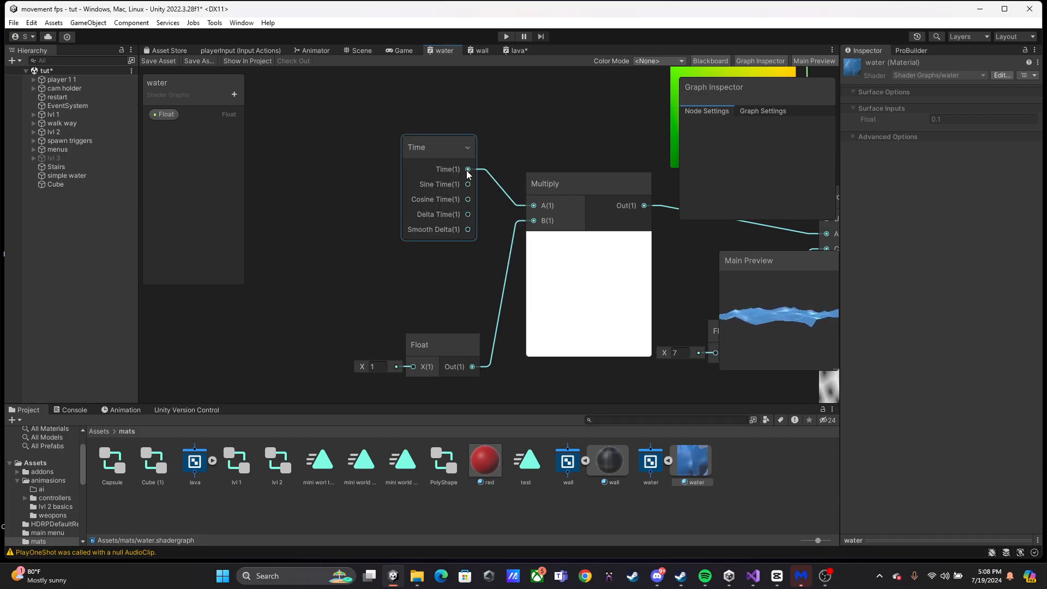
Trace the Time output into the Multiply node's A input and search the node list for Float.
left_click_drag(470, 169, 472, 175)
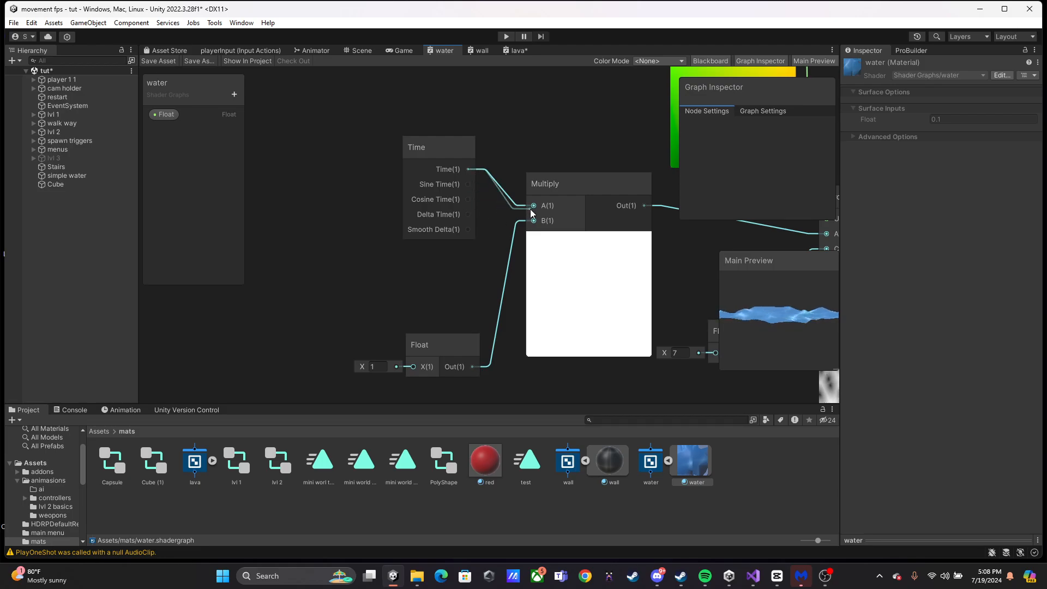
left_click_drag(531, 210, 534, 206)
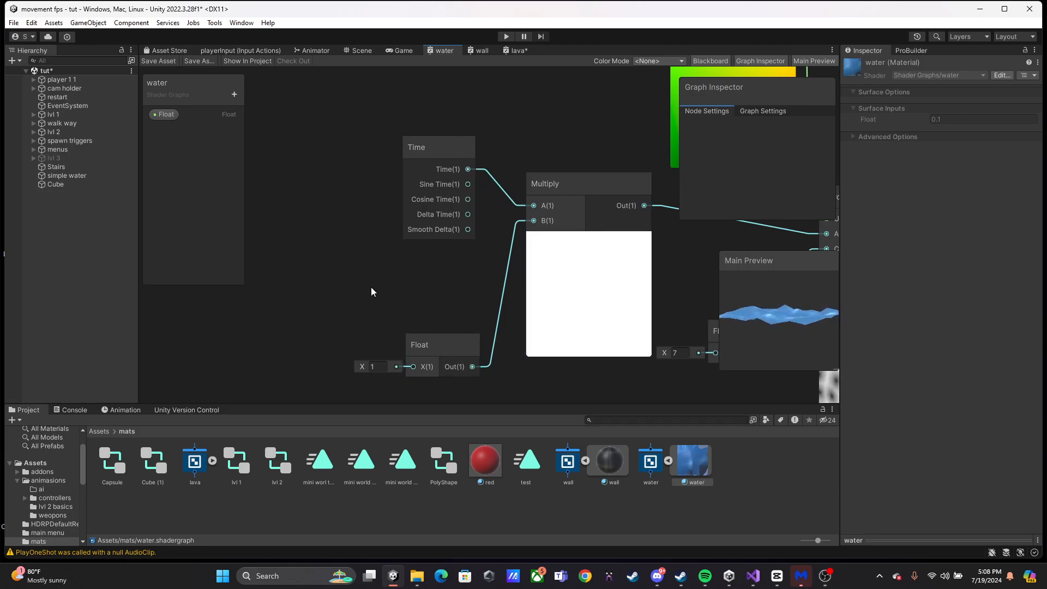
key("space")
type("Float")
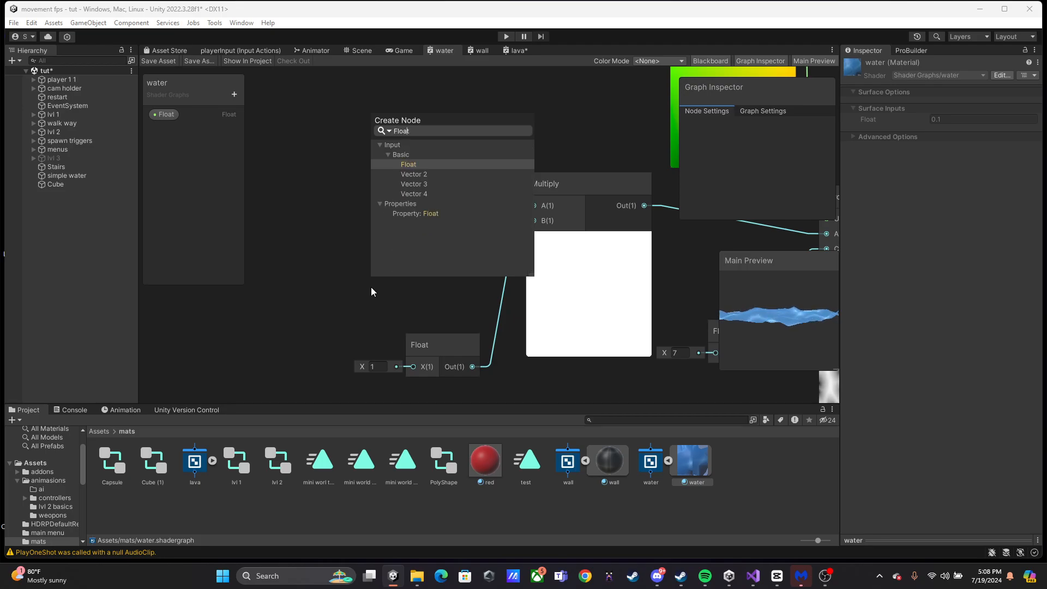
left_click(322, 306)
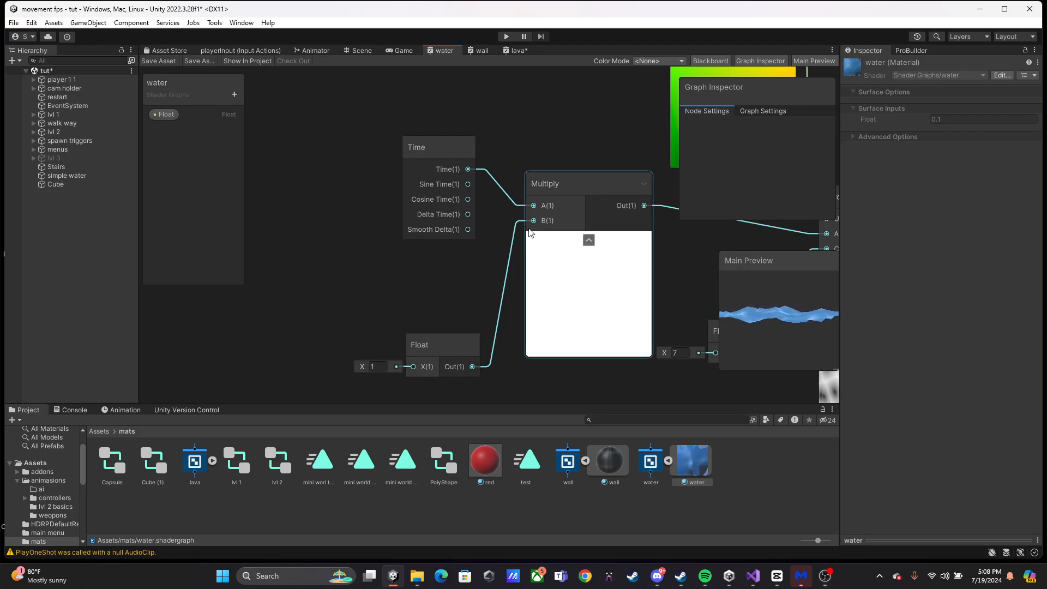
Review the Multiply node's link into the Voronoi node and search the node list for Voronoi.
middle_click_drag(508, 236, 293, 269)
middle_click_drag(445, 273, 333, 218)
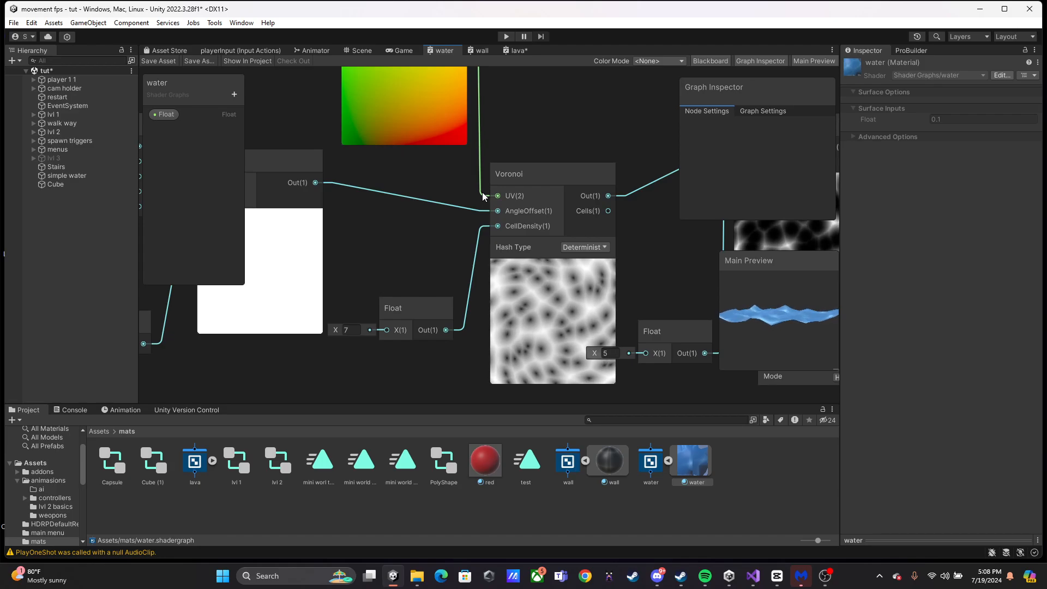
key("space")
type("vo")
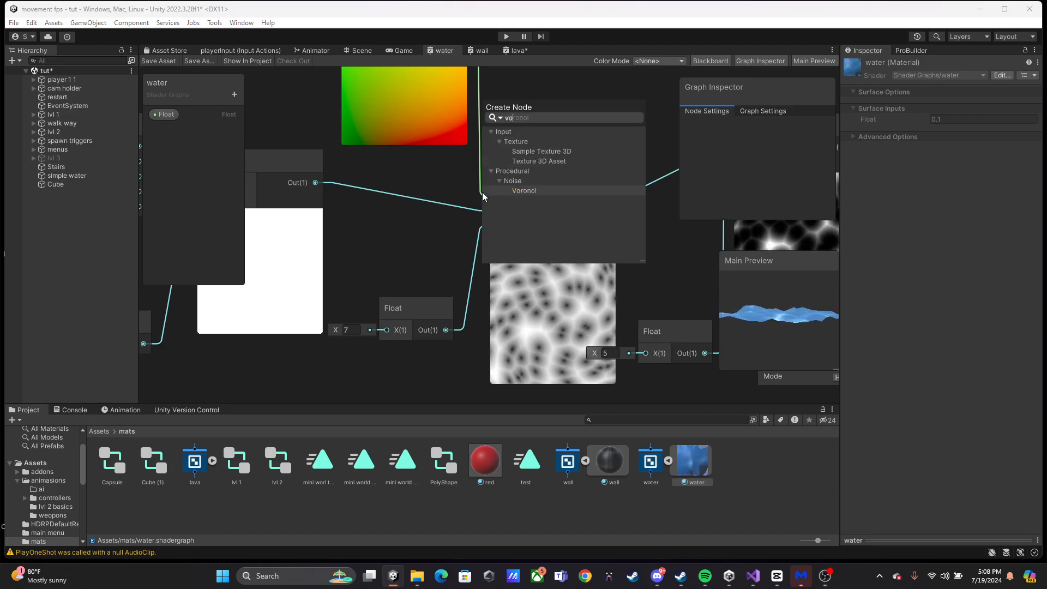
left_click(408, 182)
Move the Float node feeding CellDensity closer to the Voronoi node and review the Radial Shear node feeding its UV input.
middle_click_drag(346, 200, 341, 195)
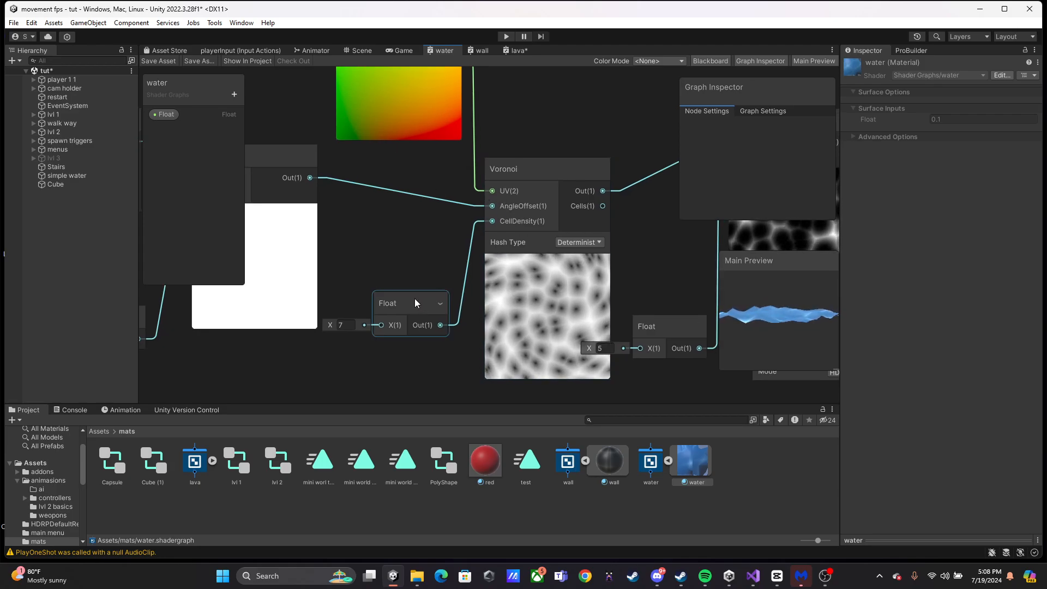
left_click_drag(414, 303, 433, 290)
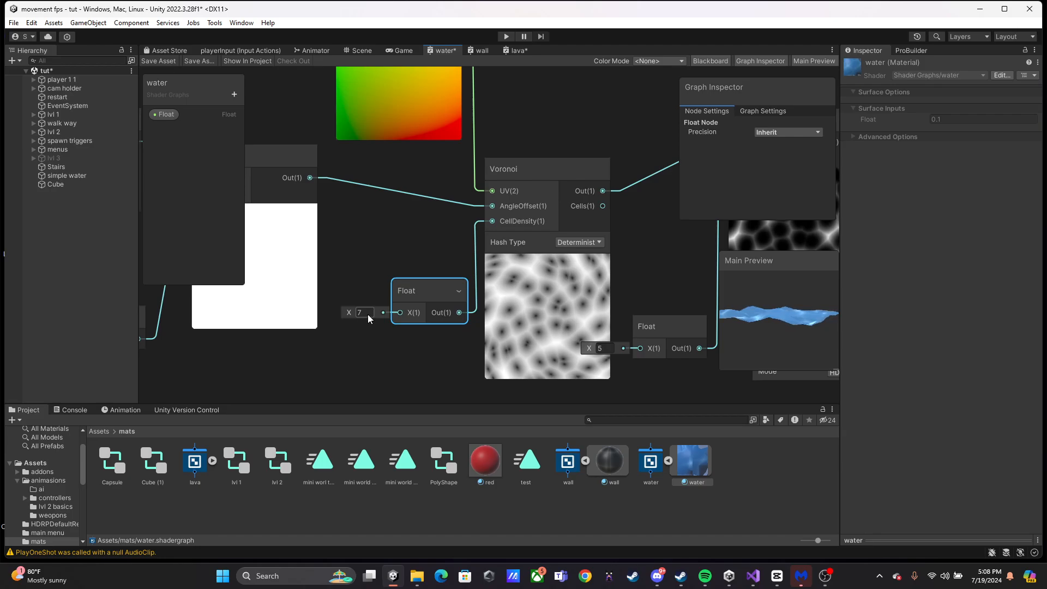
middle_click_drag(400, 221, 371, 313)
middle_click_drag(398, 170, 456, 276)
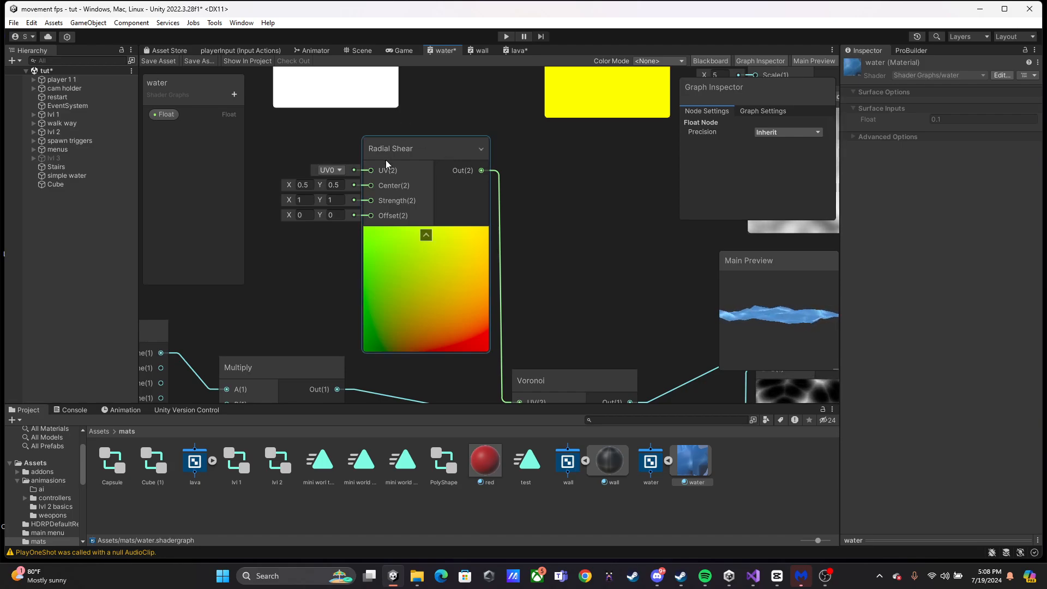
middle_click_drag(493, 317, 410, 224)
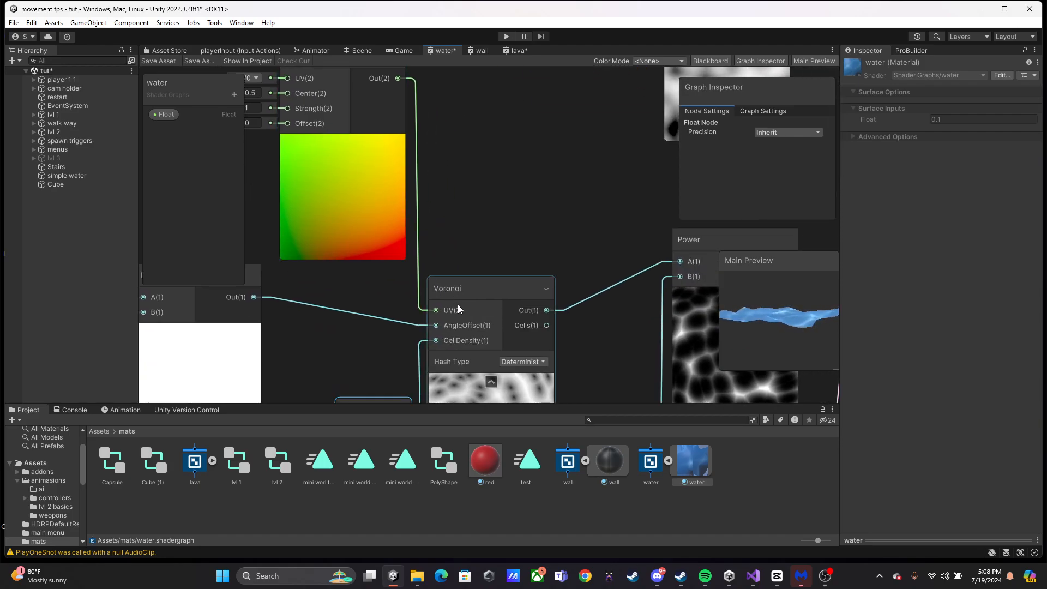
middle_click_drag(458, 308, 275, 220)
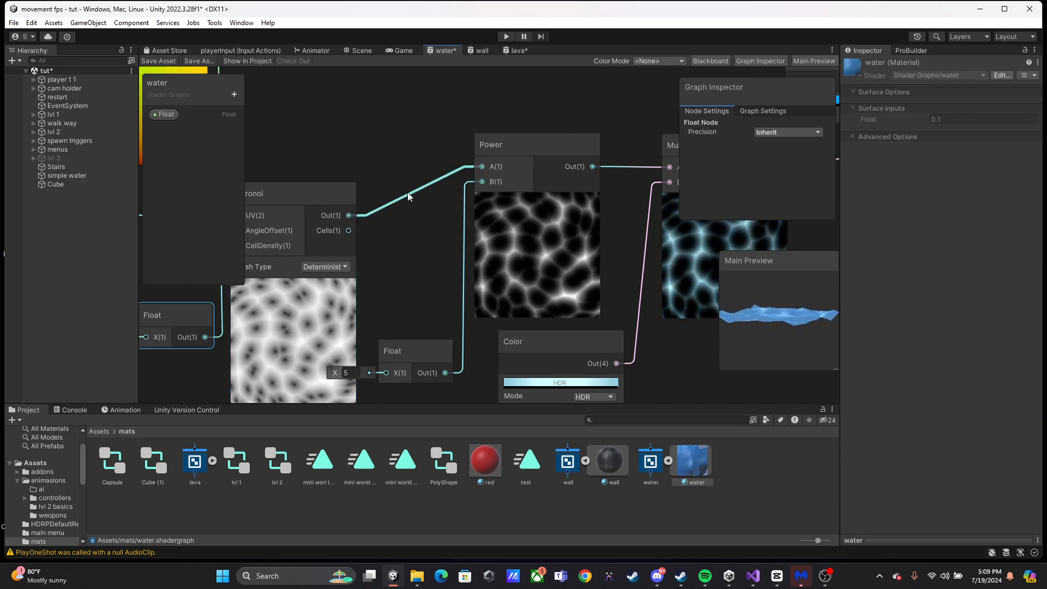
Examine the Power node's inputs and the color values of the HDR Color node feeding the Multiply node.
middle_click_drag(464, 224, 490, 160)
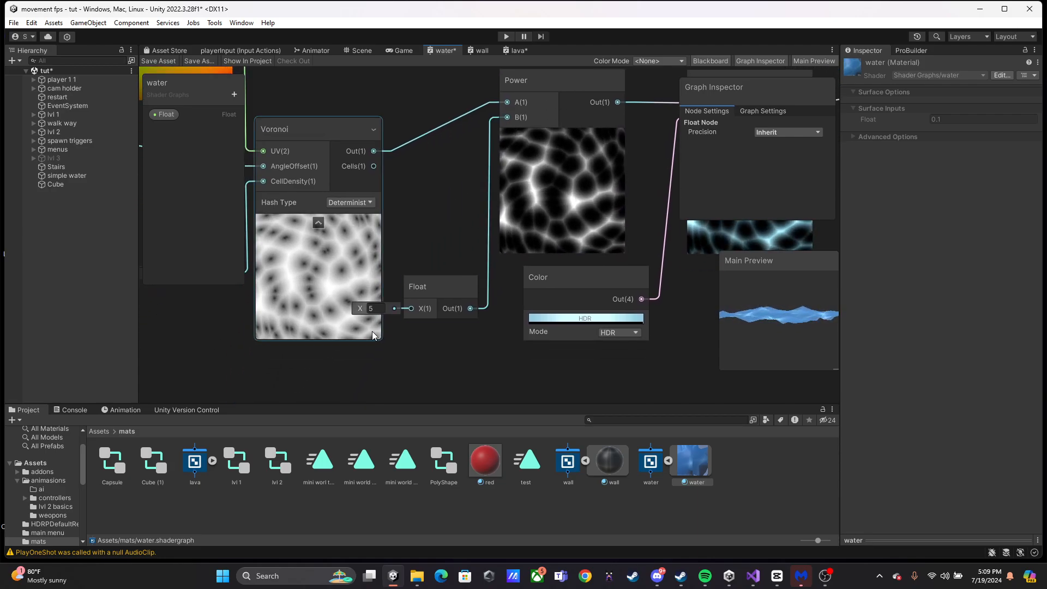
middle_click_drag(467, 328, 528, 253)
middle_click_drag(510, 198, 471, 209)
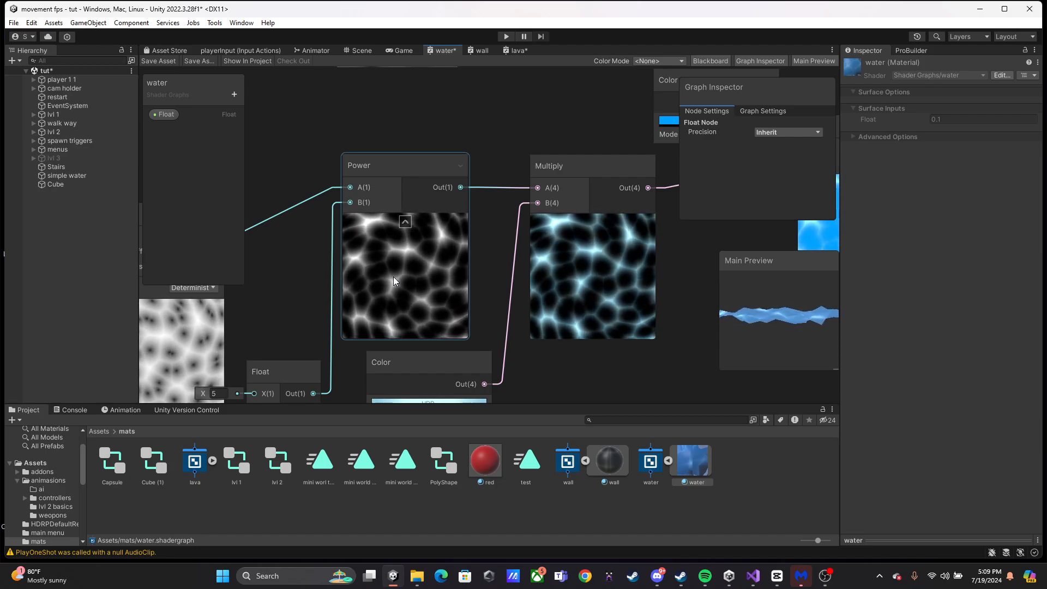
middle_click_drag(576, 337, 490, 220)
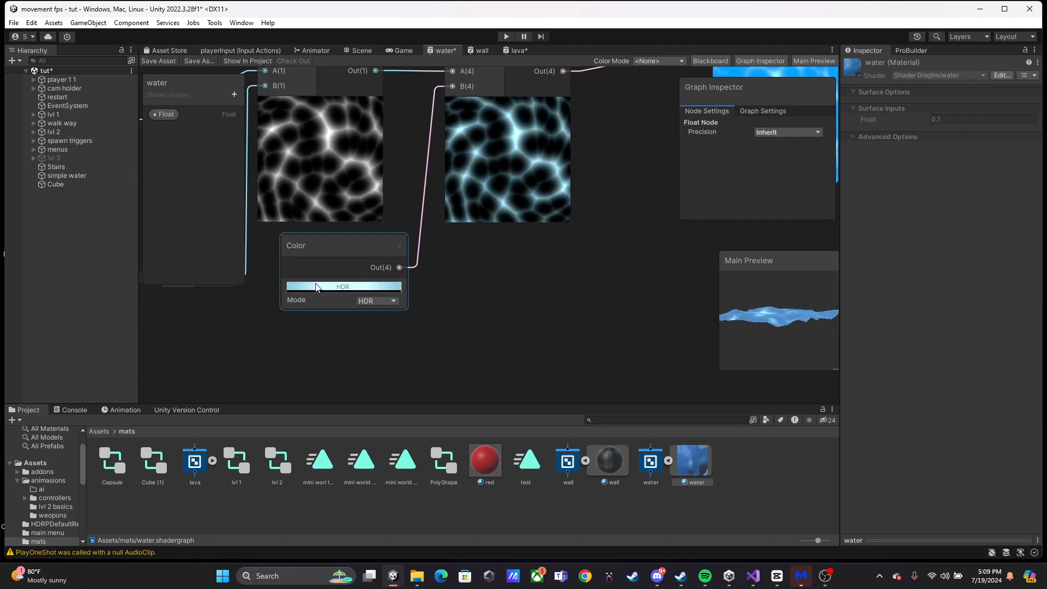
left_click(351, 287)
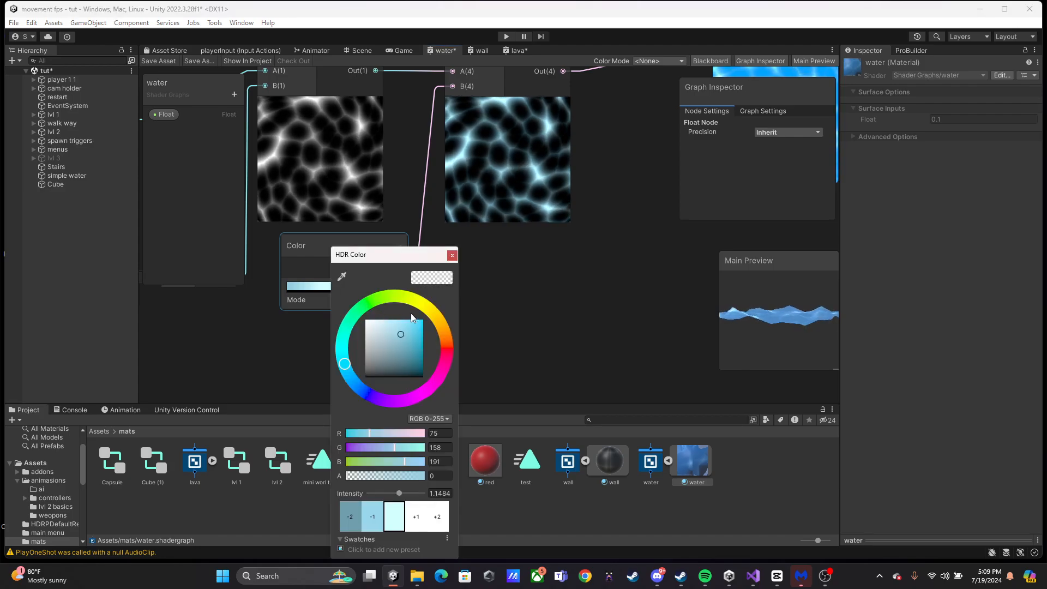
left_click(452, 254)
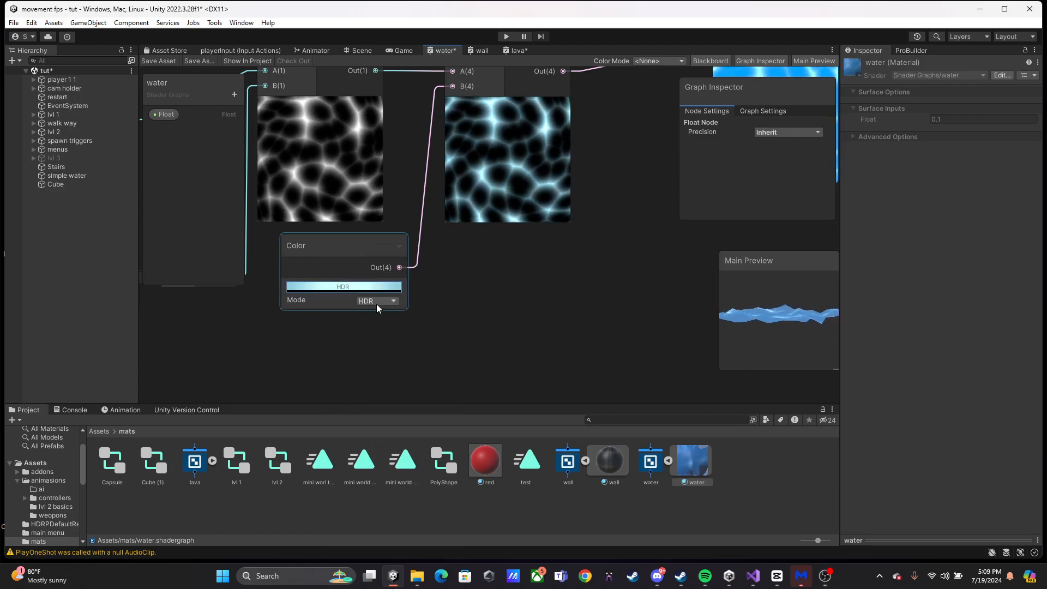
Examine the Add node's inputs, its blue Color node's values and its link to the Fragment Base Color.
middle_click_drag(554, 231, 473, 342)
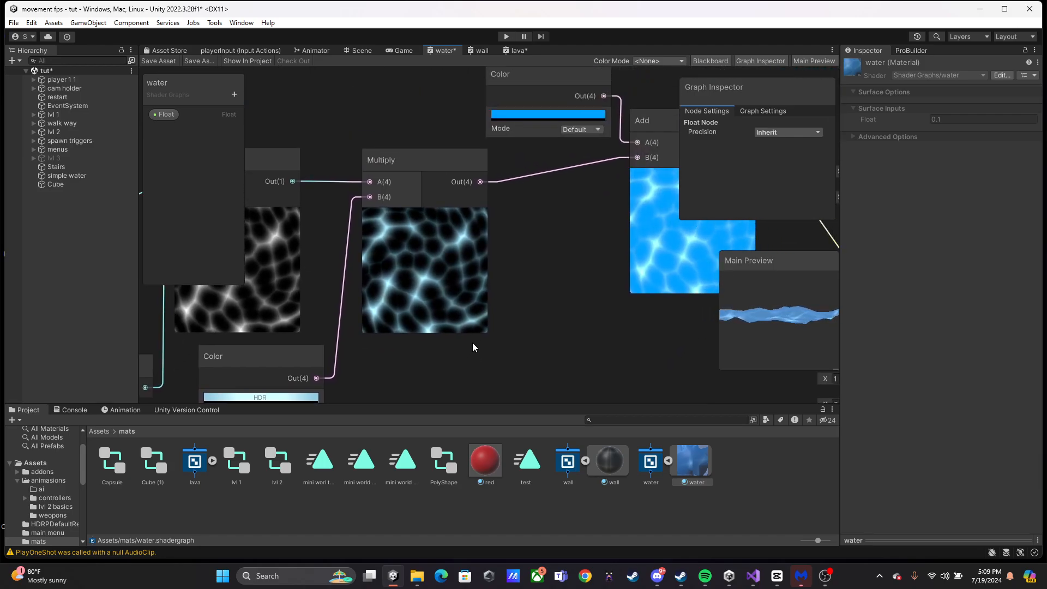
middle_click_drag(505, 250, 482, 354)
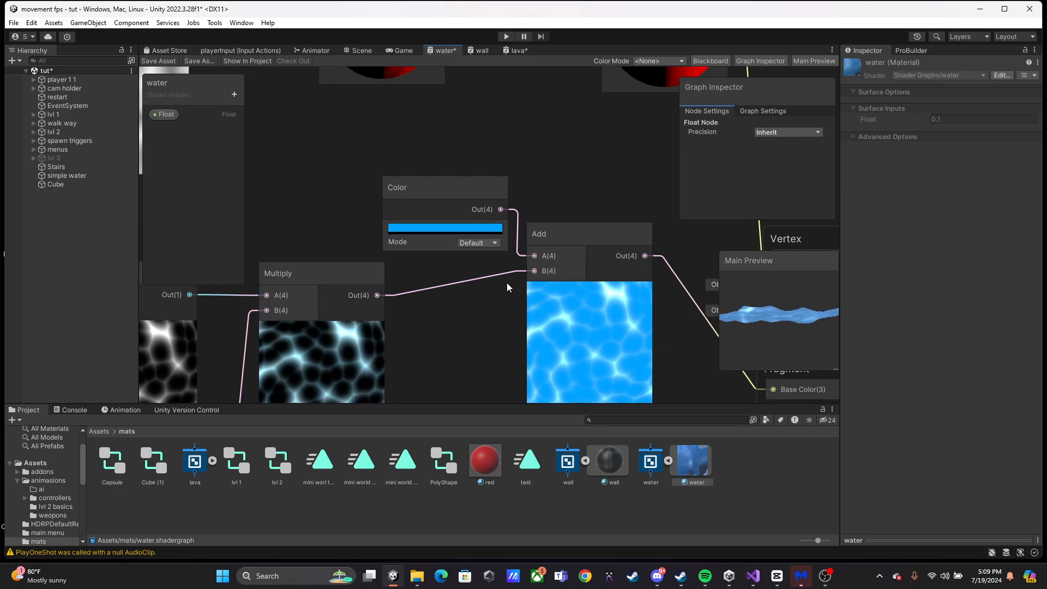
middle_click_drag(506, 282, 401, 236)
left_click(487, 186)
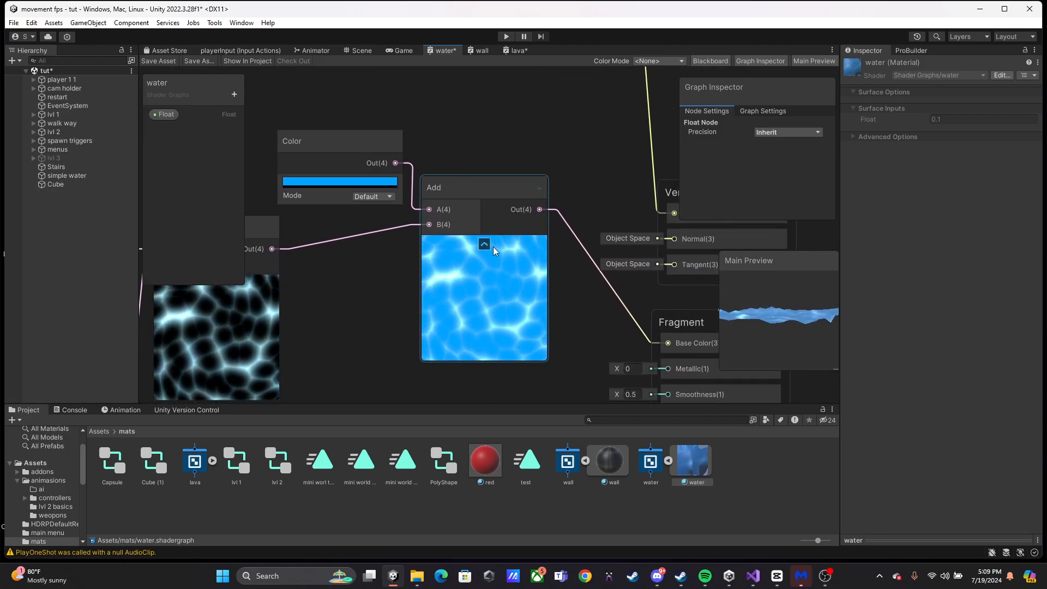
middle_click_drag(464, 320, 517, 393)
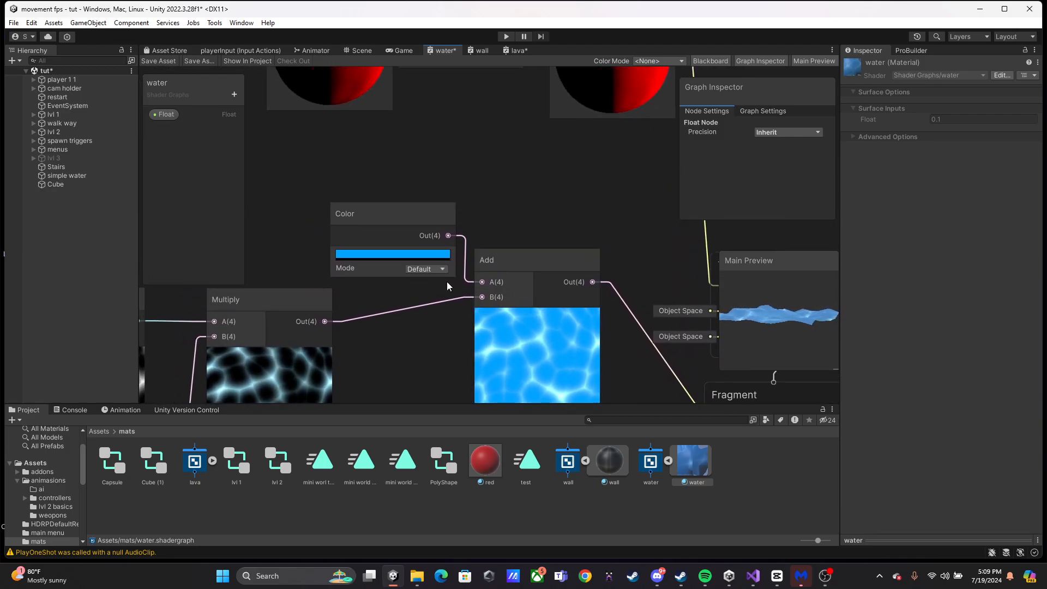
left_click(392, 254)
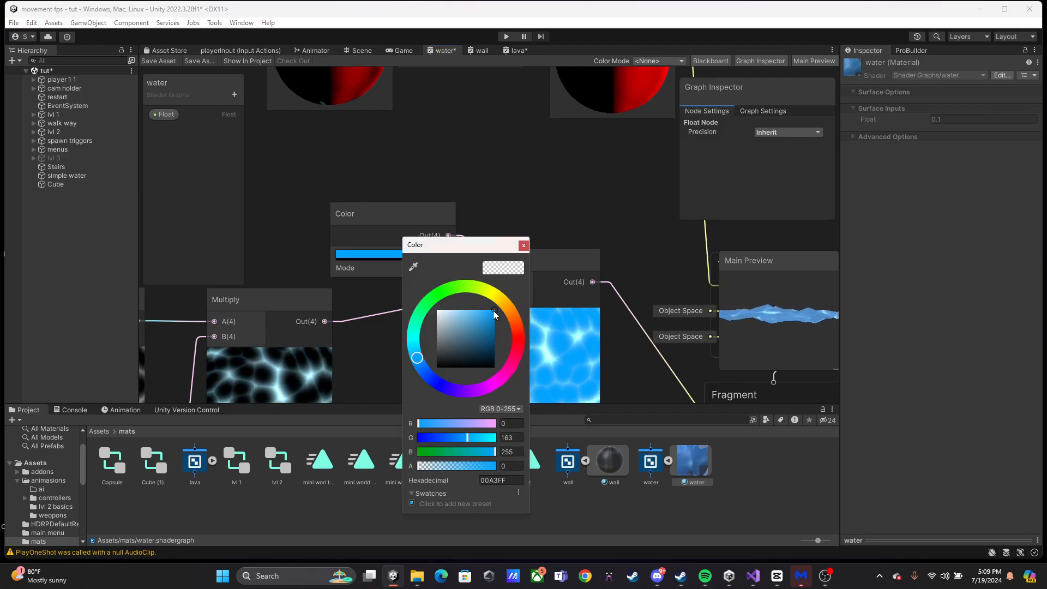
left_click(523, 245)
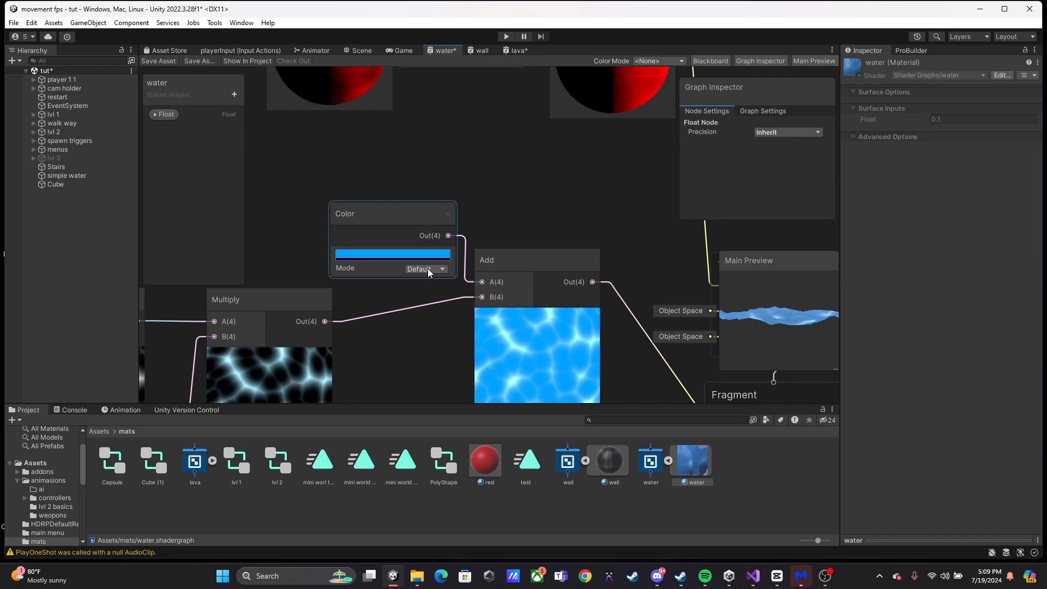
middle_click_drag(495, 299, 346, 205)
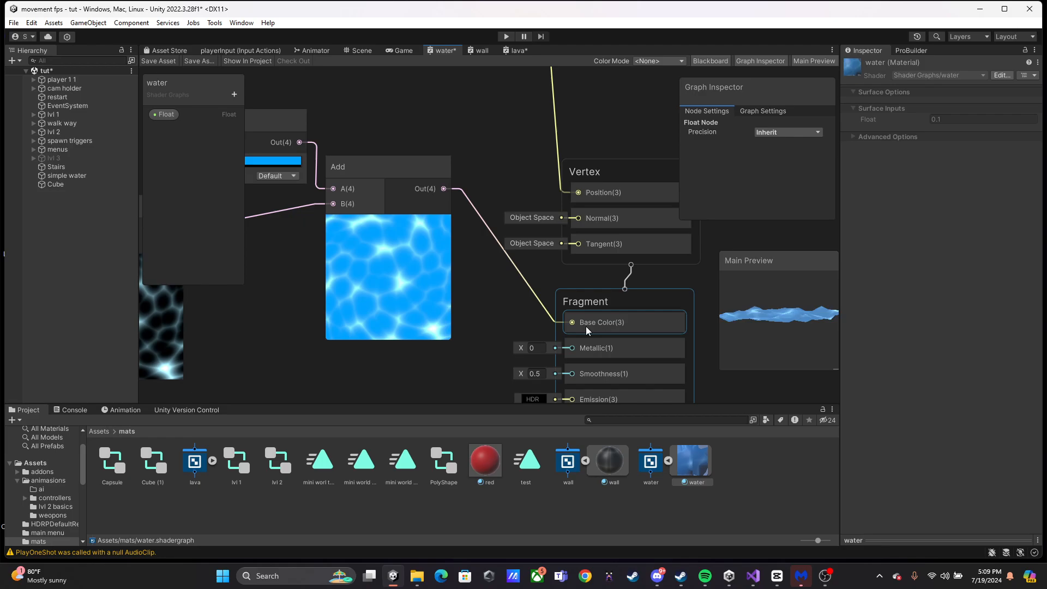
middle_click_drag(586, 326, 539, 307)
Inspect the blackboard Float property's settings and its use with Time in the vertex branch's Multiply node.
scroll(438, 201, "down", 4)
middle_click_drag(443, 215, 719, 212)
middle_click_drag(401, 217, 624, 249)
middle_click_drag(351, 259, 480, 391)
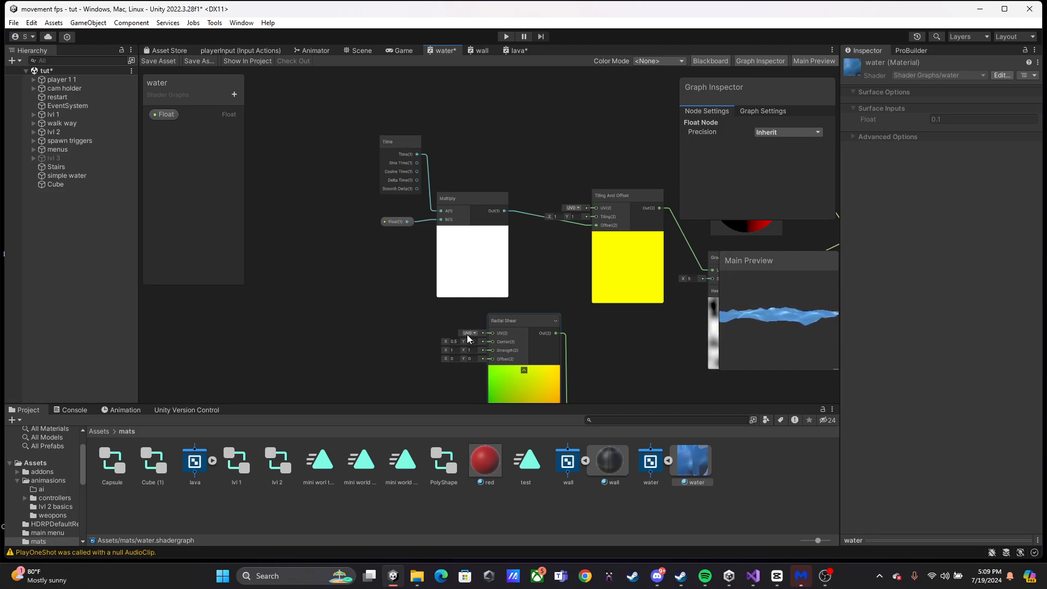
scroll(430, 146, "up", 5)
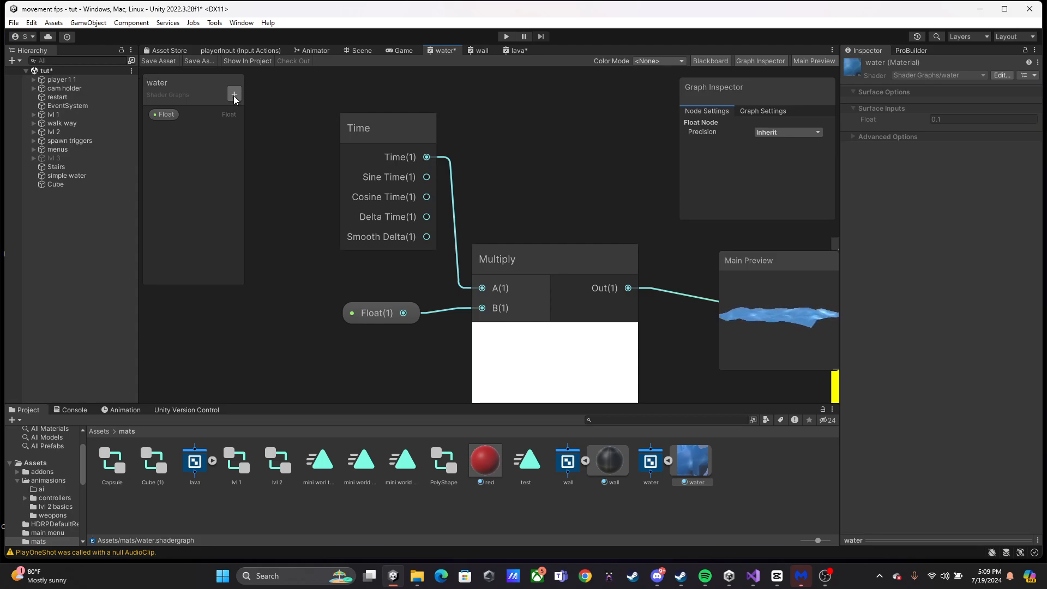
left_click(166, 113)
left_click(771, 170)
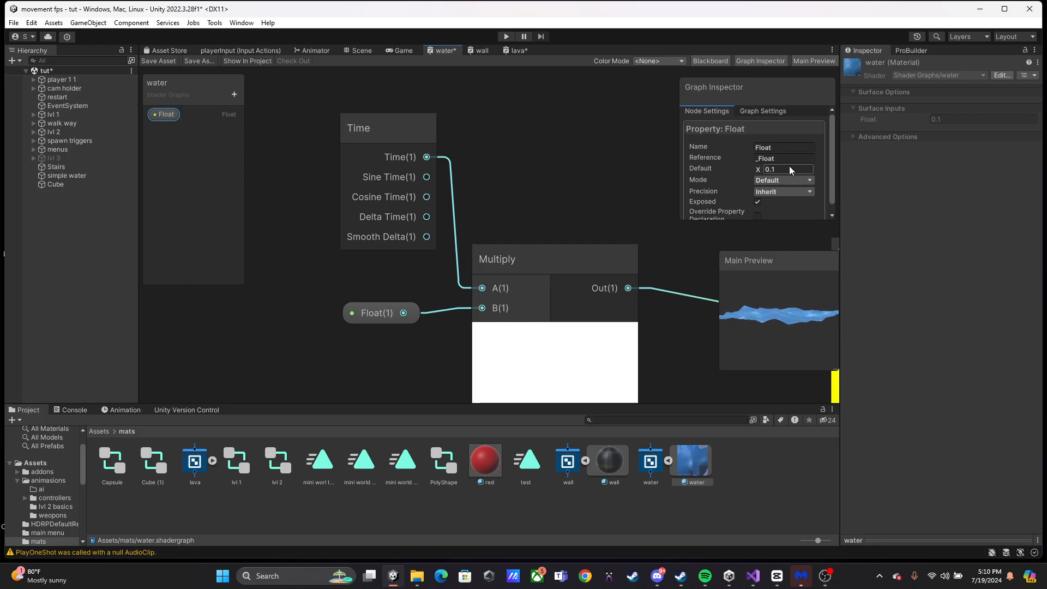
middle_click_drag(537, 174, 523, 114)
left_click_drag(166, 115, 228, 170)
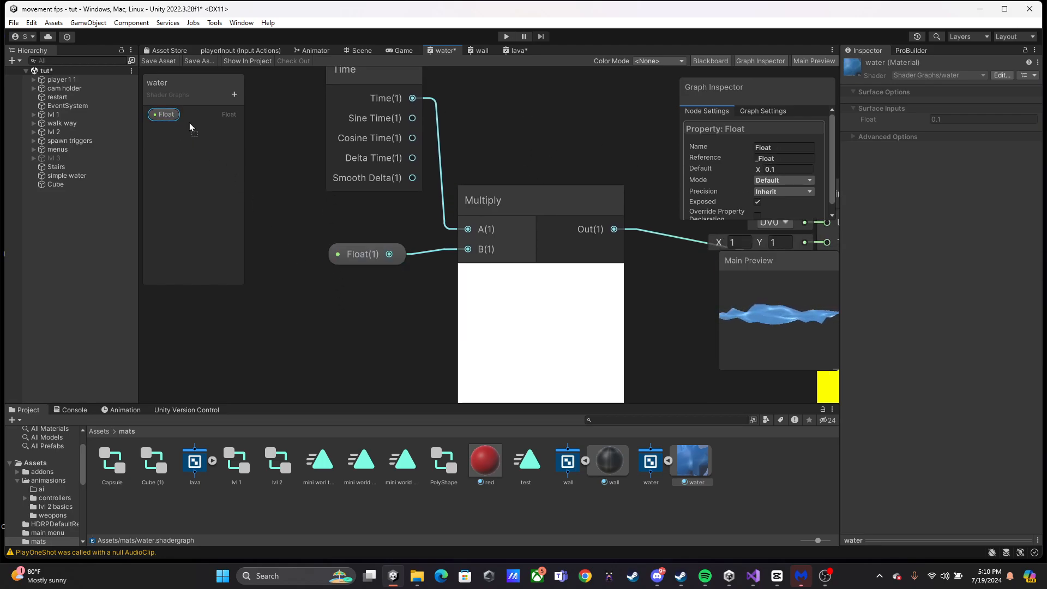
left_click(184, 147)
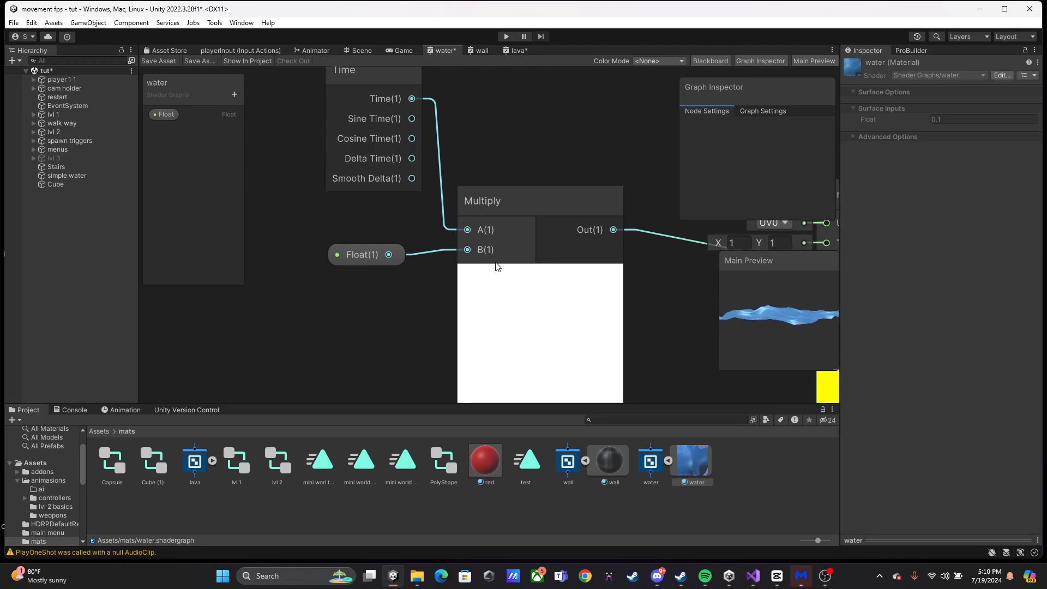
Follow the vertex branch's Multiply output into the Tiling And Offset node and examine that node's inputs and output.
middle_click_drag(413, 270, 299, 271)
middle_click_drag(535, 273, 363, 228)
scroll(424, 241, "down", 2)
left_click(288, 219)
left_click_drag(287, 222, 281, 217)
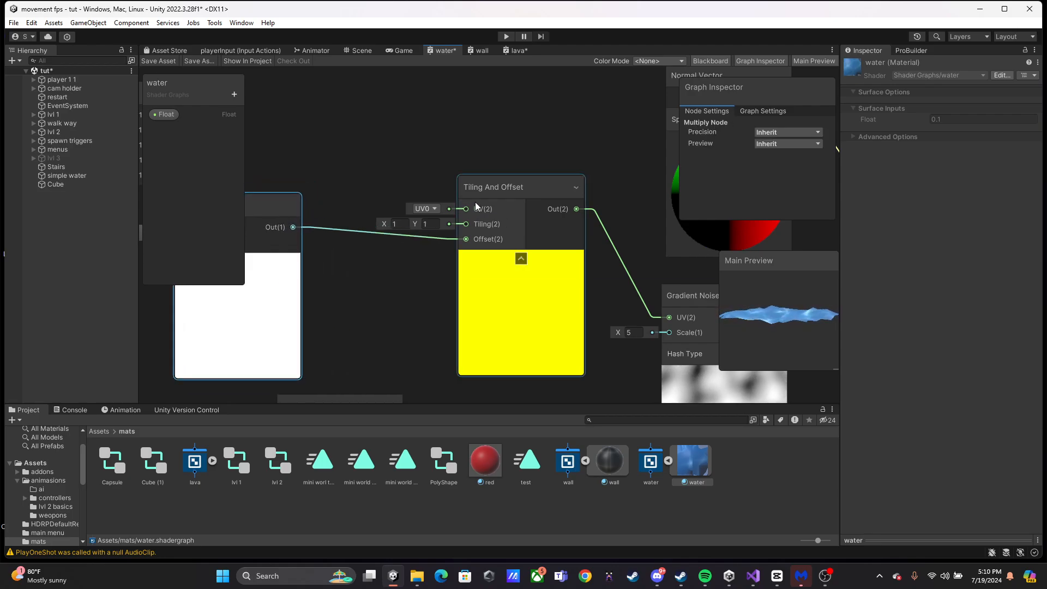
middle_click_drag(483, 211, 389, 162)
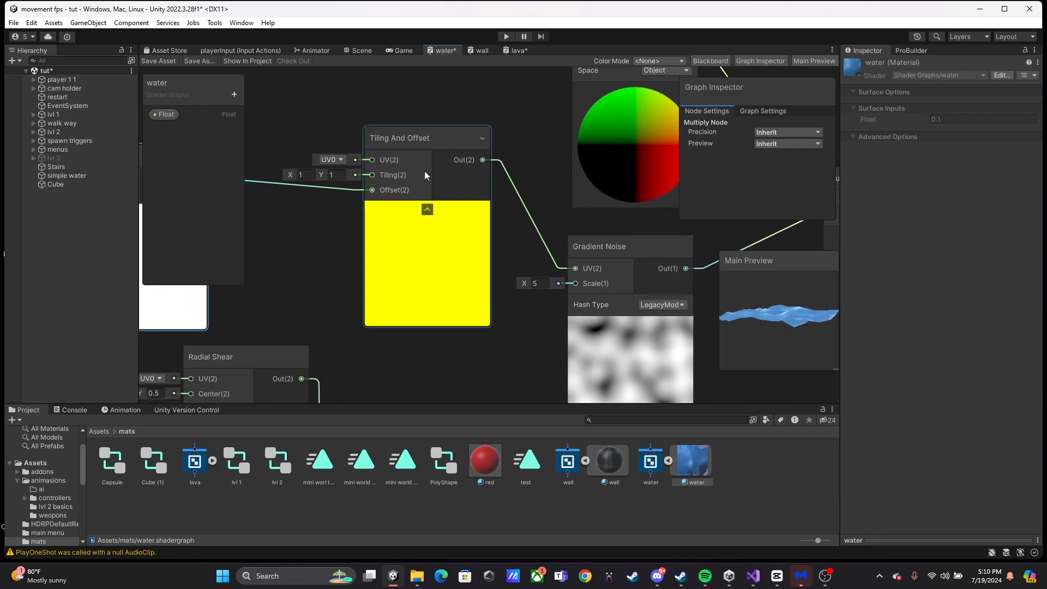
middle_click_drag(424, 171, 298, 159)
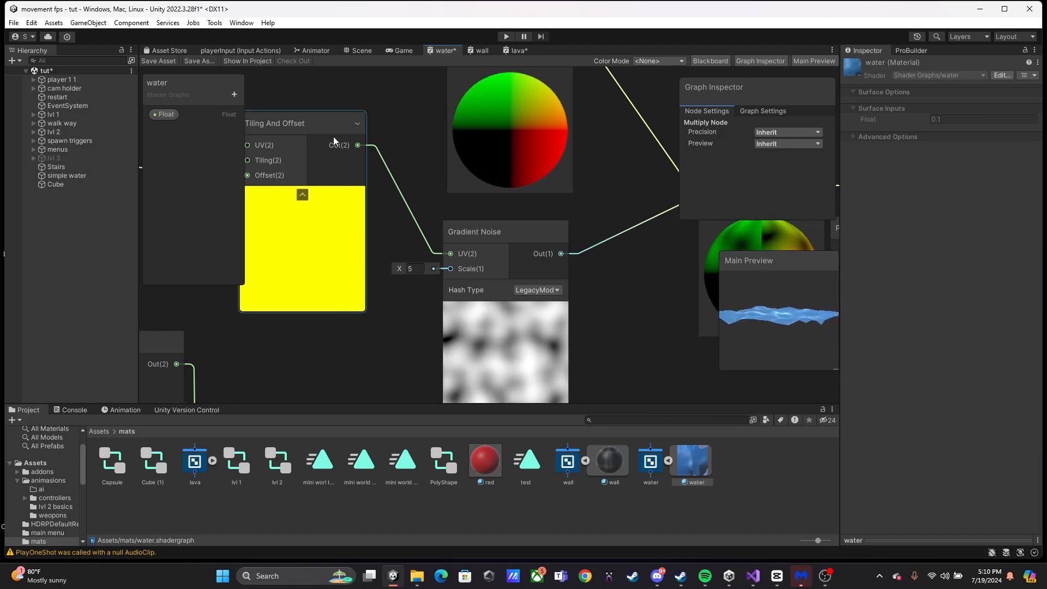
Examine how the Gradient Noise and object-space Normal Vector nodes feed the Multiply node in the vertex branch.
middle_click_drag(519, 232, 374, 177)
mouse_move(766, 302)
left_mouse_down()
mouse_move(782, 326)
mouse_move(764, 316)
mouse_move(783, 315)
mouse_move(784, 302)
left_mouse_up()
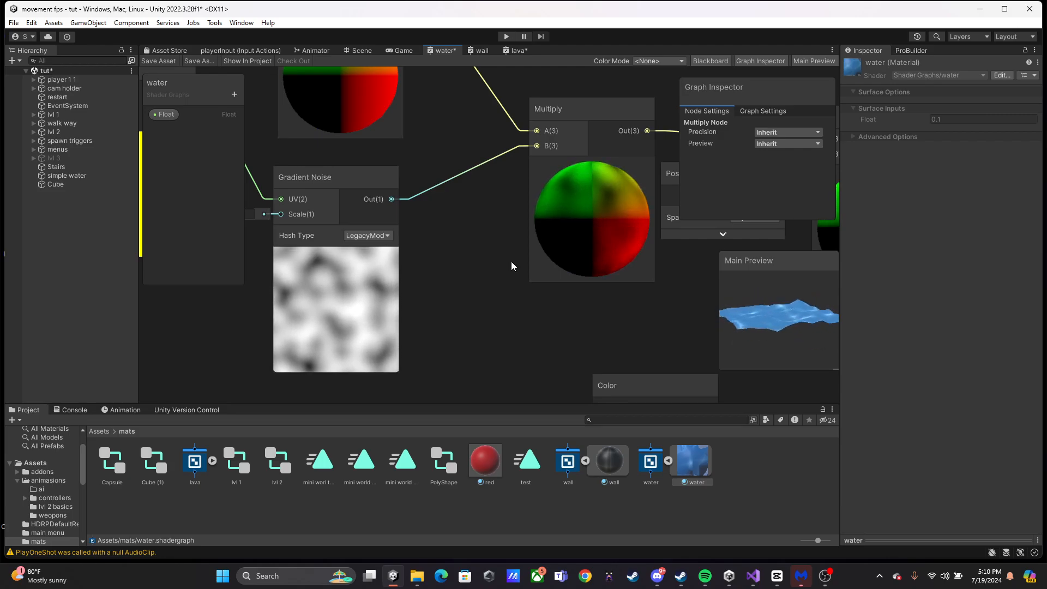
middle_click_drag(497, 266, 569, 368)
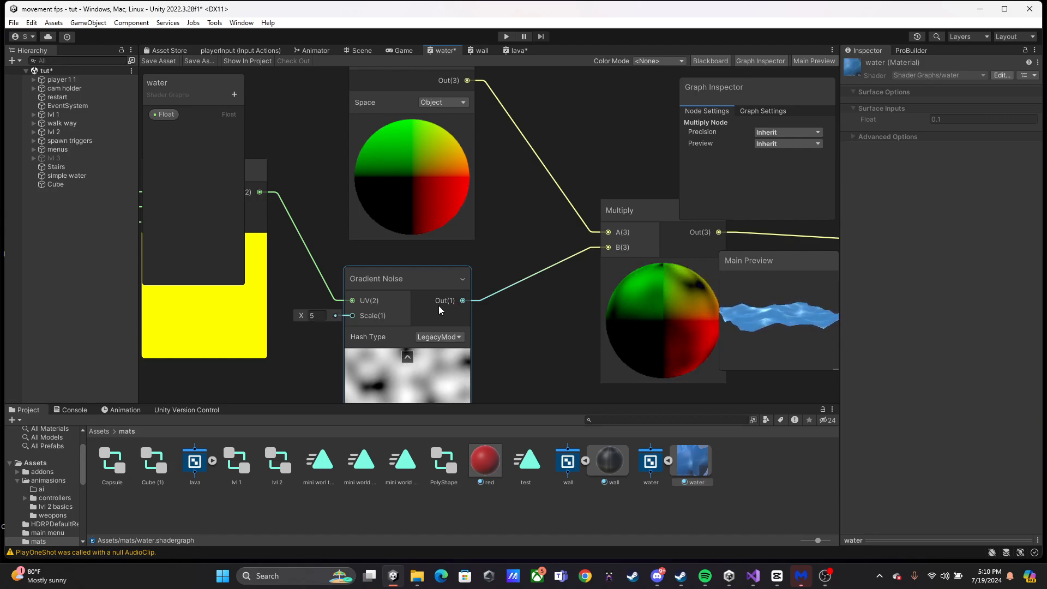
middle_click_drag(320, 319, 491, 361)
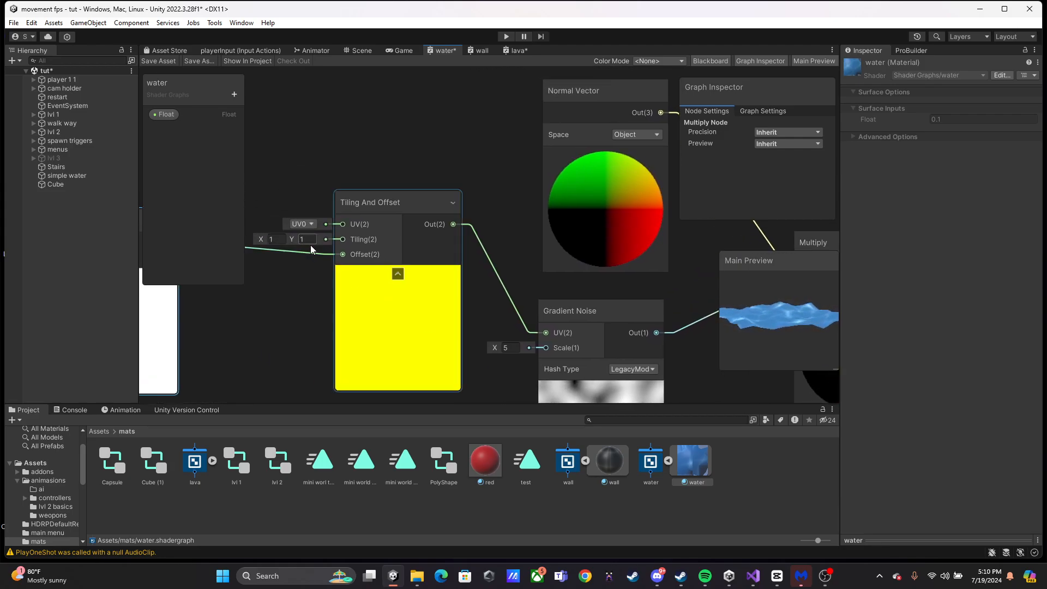
middle_click_drag(470, 299, 227, 269)
middle_click_drag(511, 265, 467, 283)
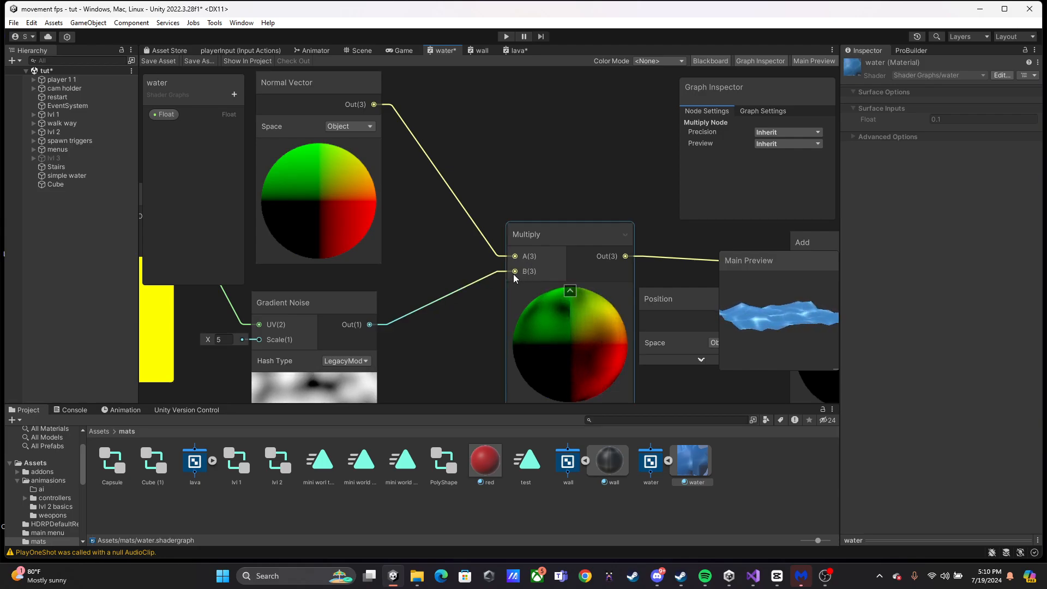
Check the Normal Vector node's Space setting and follow the vertex branch's Multiply output into the Add node.
middle_click_drag(512, 274, 624, 380)
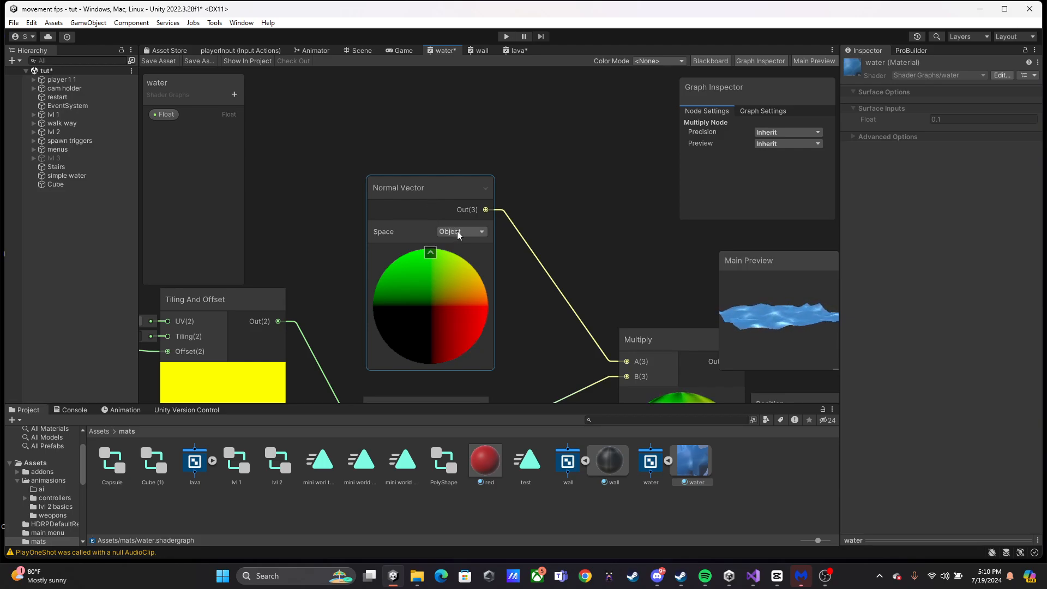
middle_click_drag(466, 292, 255, 138)
middle_click_drag(529, 192, 413, 208)
middle_click_drag(561, 223, 470, 230)
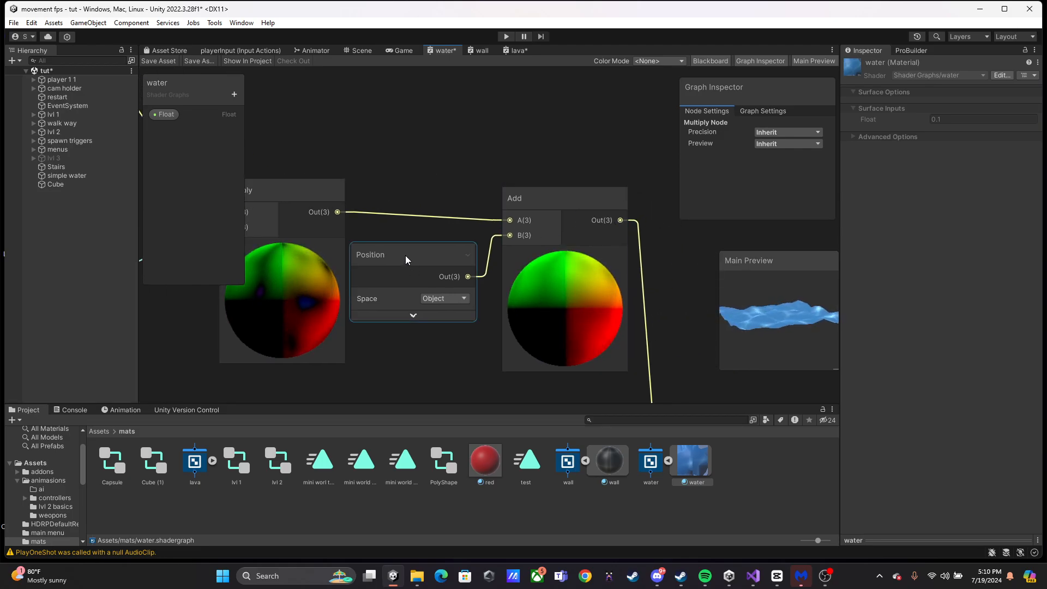
Inspect the object-space Position node and its preview, and trace the Add node's output to the Vertex Position input.
left_click_drag(407, 254, 422, 238)
left_click(427, 299)
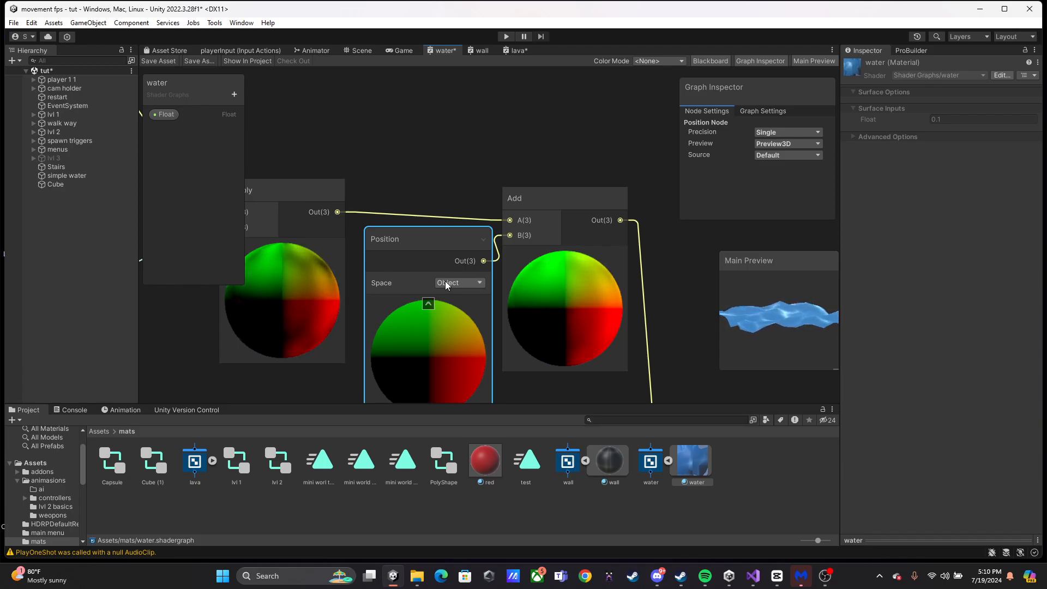
scroll(436, 292, "down", 3)
left_click(434, 296)
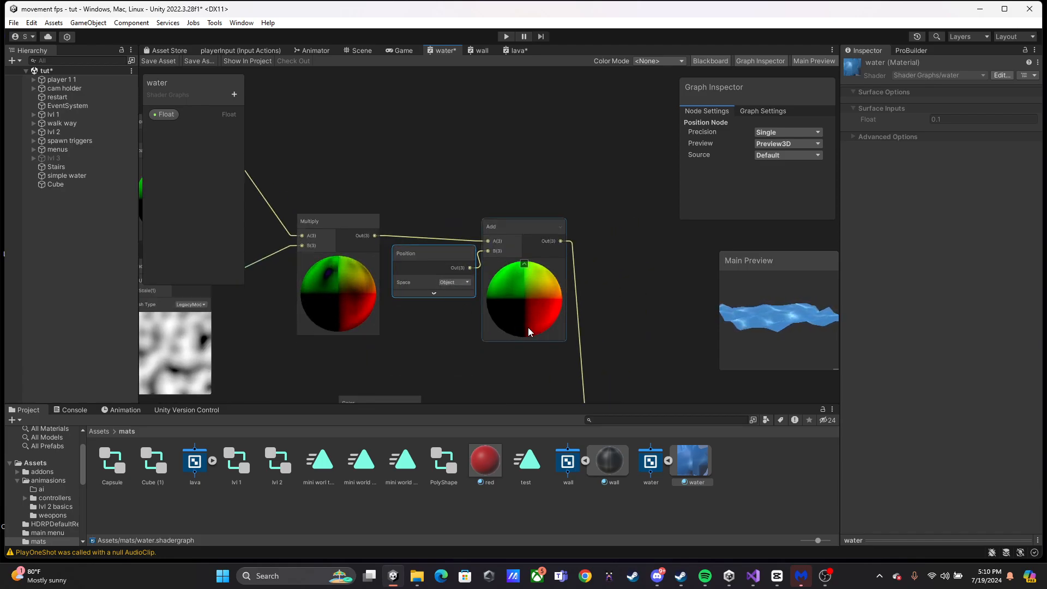
middle_click_drag(528, 327, 403, 135)
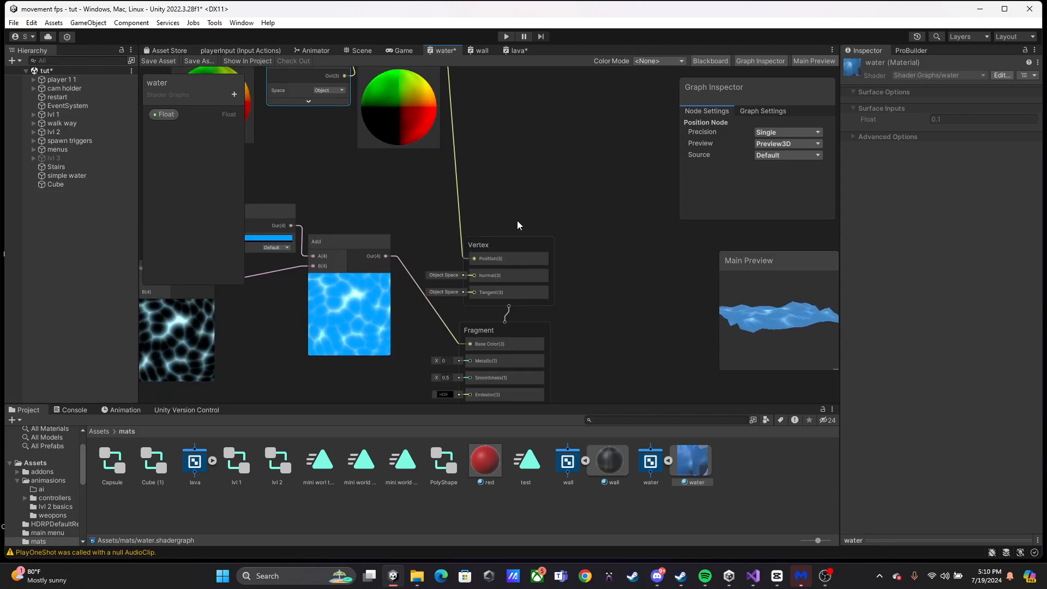
View the animated water plane in the Scene view and select the simple water object to inspect its components.
left_click(358, 50)
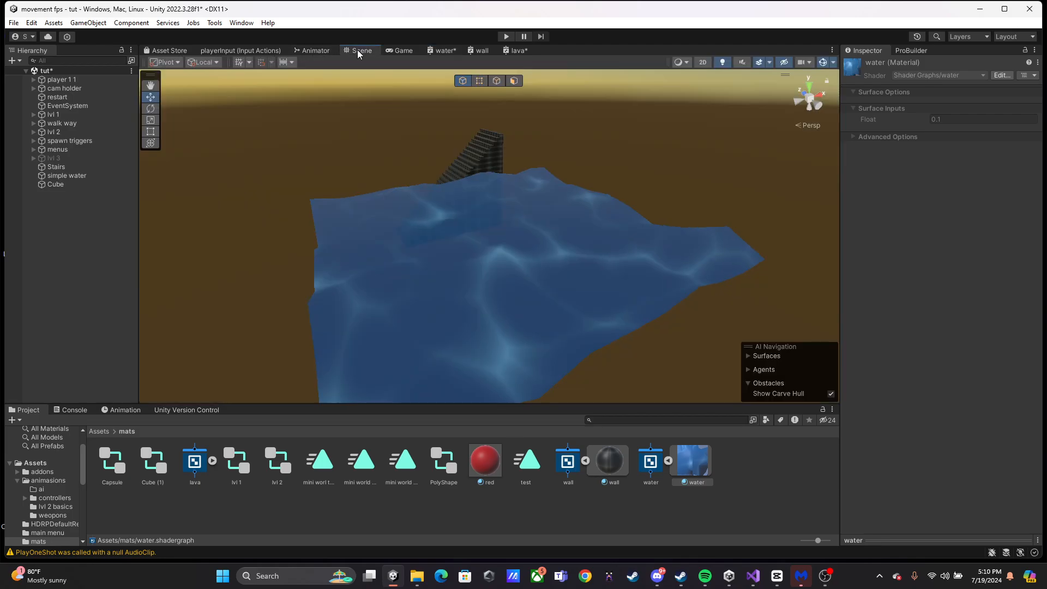
right_click_drag(505, 266, 538, 269)
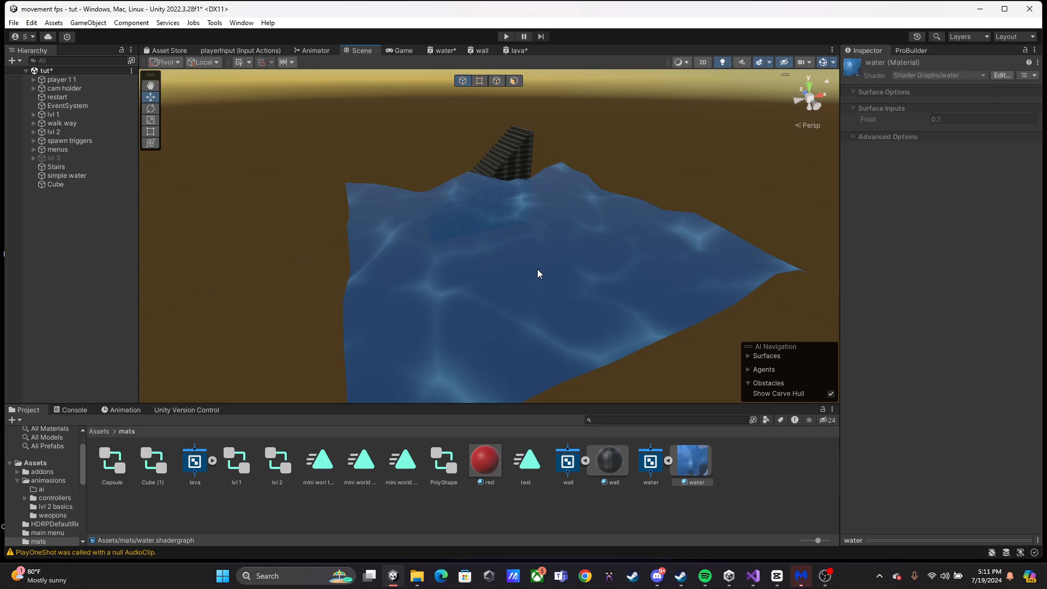
left_click(537, 269)
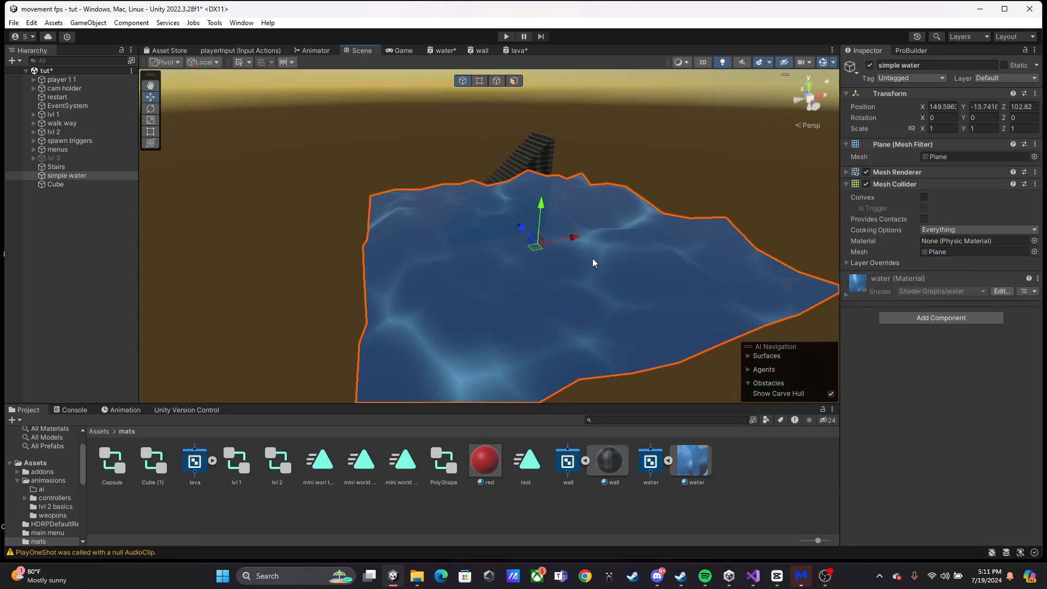